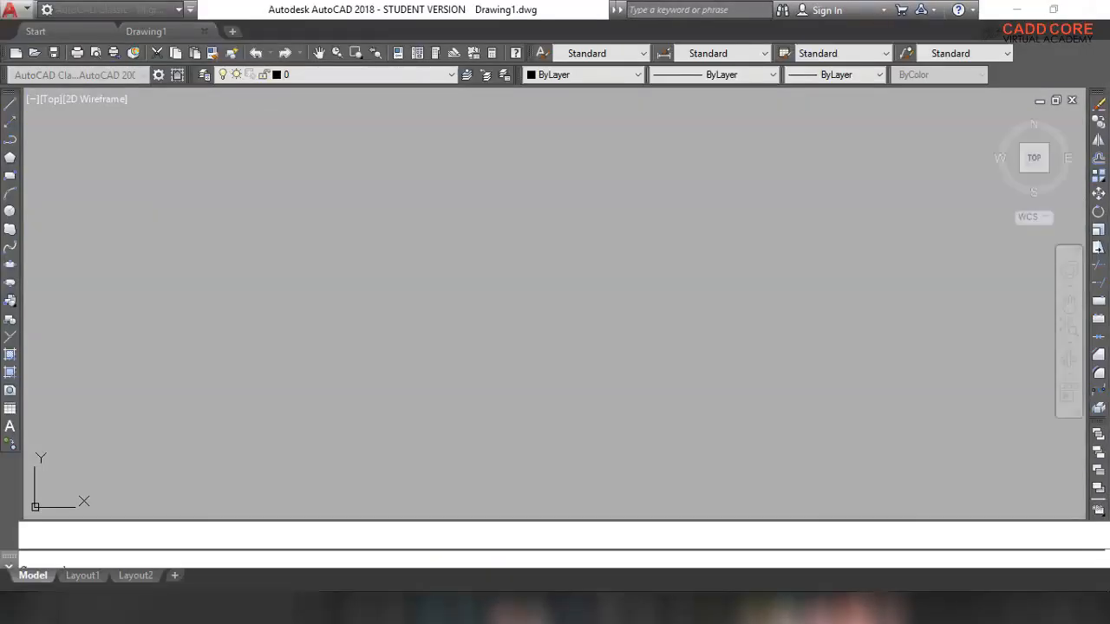
Switch the workspace from AutoCAD Classic to Drafting & Annotation.
{"action": "middle_click_drag", "start_coordinate": [501, 327], "coordinate": [535, 332]}
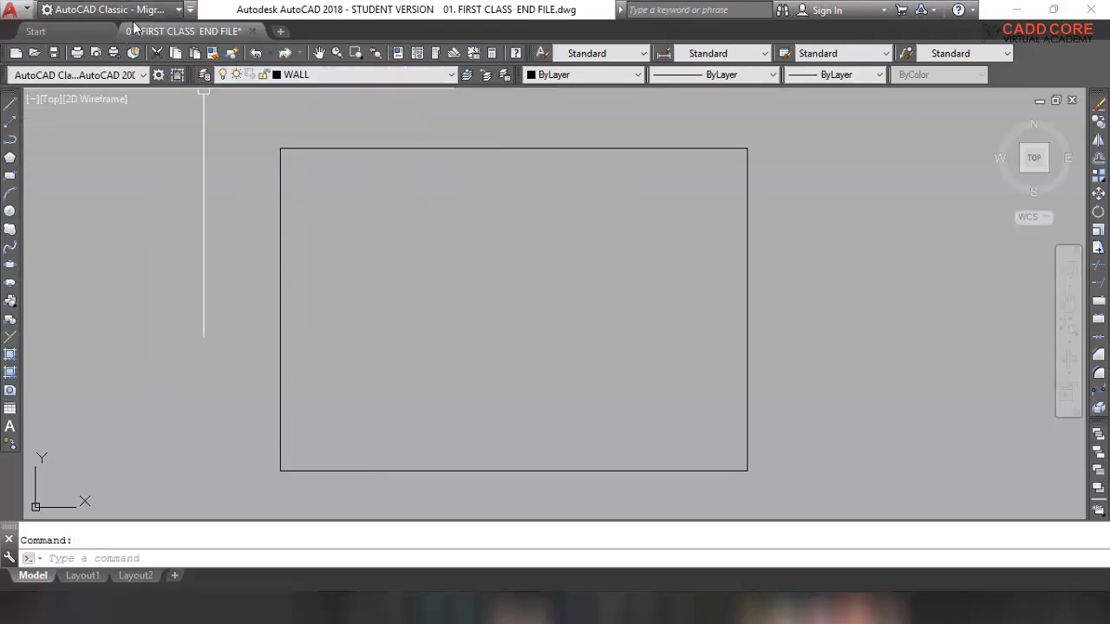
{"action": "left_click", "coordinate": [177, 10]}
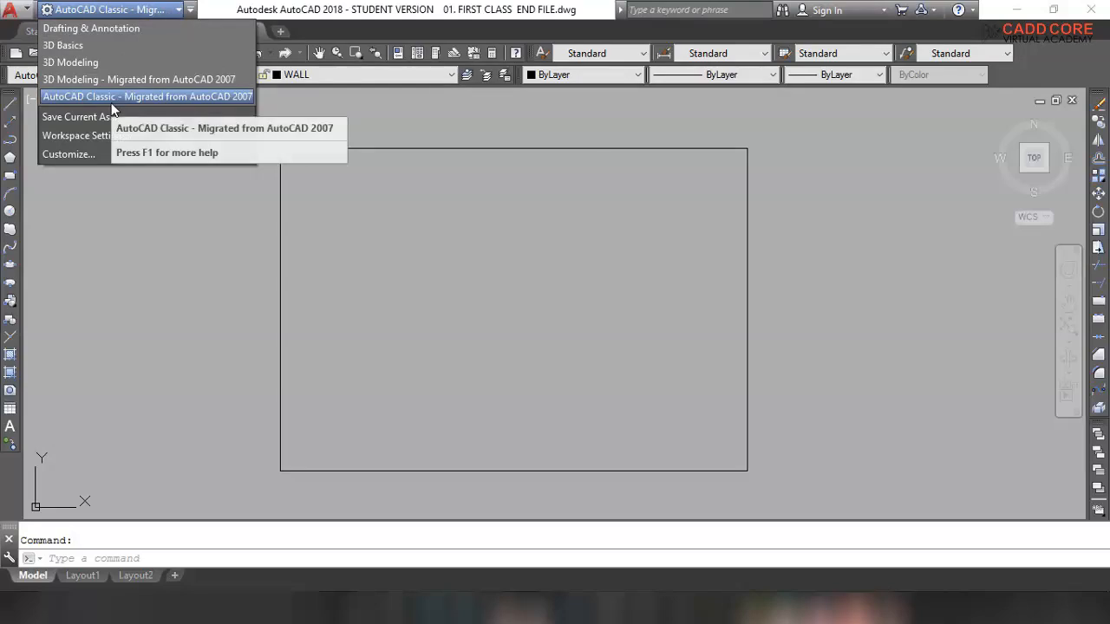
{"action": "left_click", "coordinate": [115, 37]}
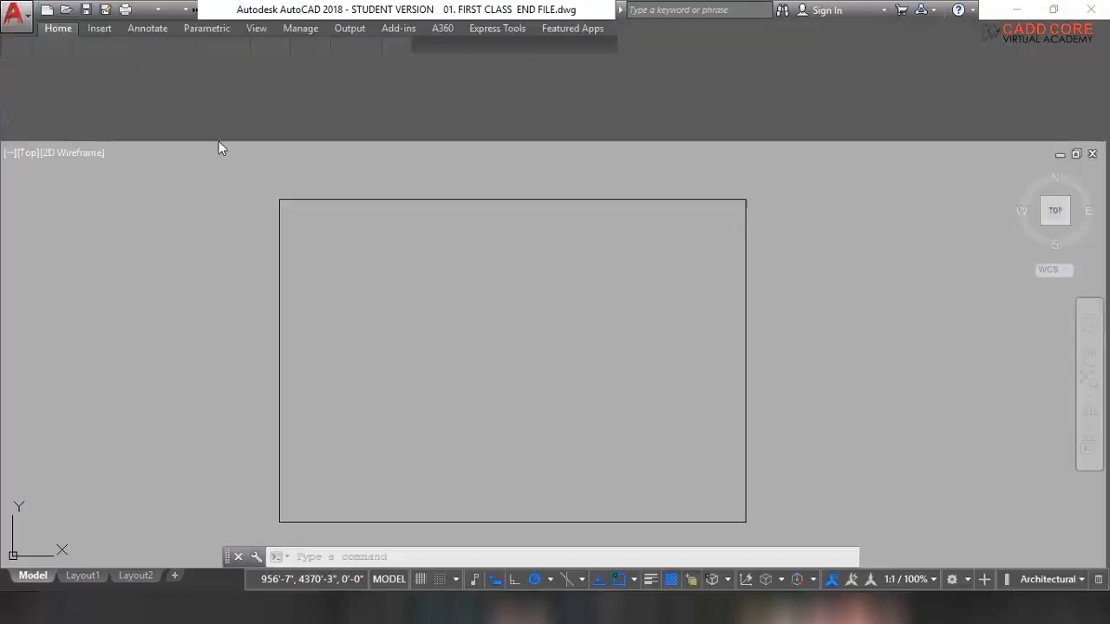
{"action": "mouse_move", "coordinate": [653, 476]}
{"action": "middle_mouse_down"}
{"action": "mouse_move", "coordinate": [560, 428]}
{"action": "mouse_move", "coordinate": [645, 401]}
{"action": "mouse_move", "coordinate": [657, 364]}
{"action": "mouse_move", "coordinate": [633, 375]}
{"action": "mouse_move", "coordinate": [657, 421]}
{"action": "mouse_move", "coordinate": [673, 391]}
{"action": "middle_mouse_up"}
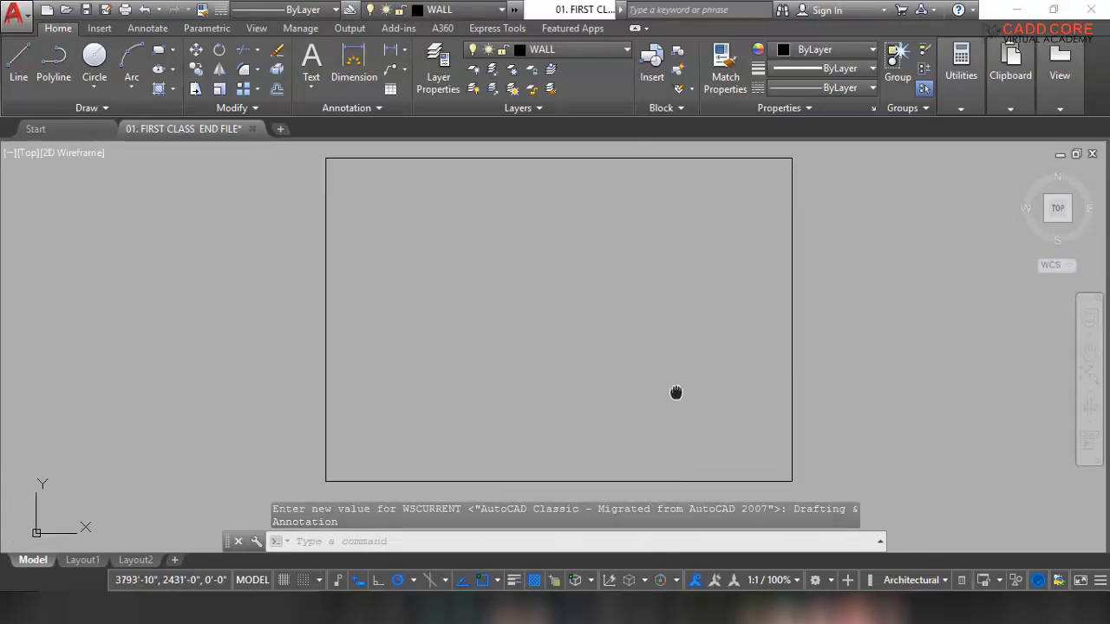
{"action": "left_click", "coordinate": [850, 241]}
{"action": "left_click", "coordinate": [567, 216]}
{"action": "left_click", "coordinate": [910, 253]}
{"action": "left_click", "coordinate": [712, 261]}
{"action": "key", "text": "Escape"}
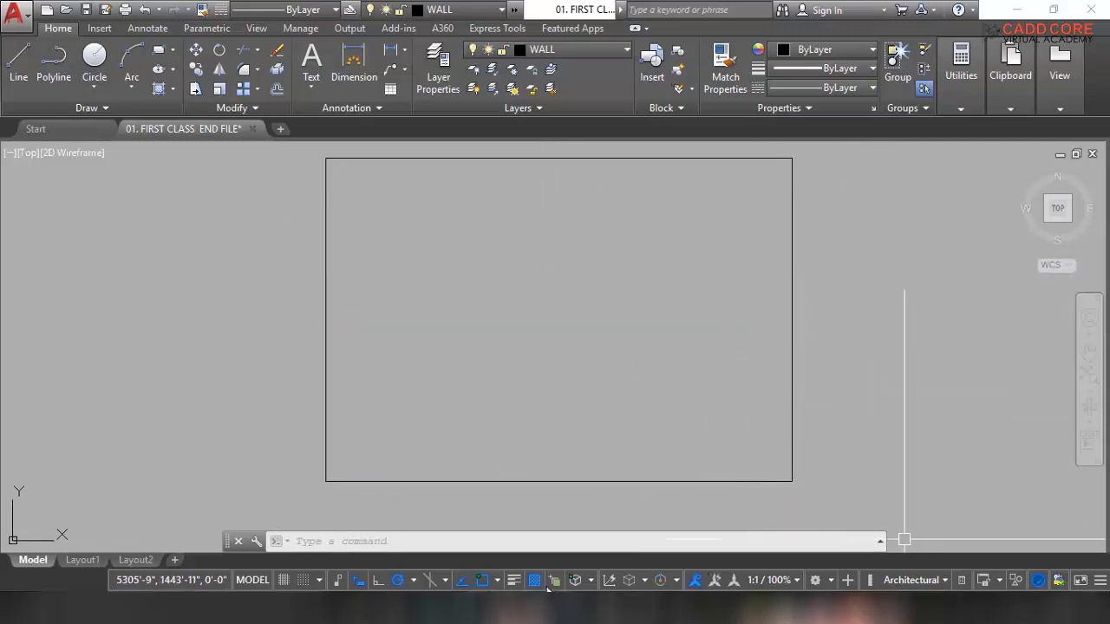
Turn on the display of lineweights in the drawing.
{"action": "left_click", "coordinate": [518, 582]}
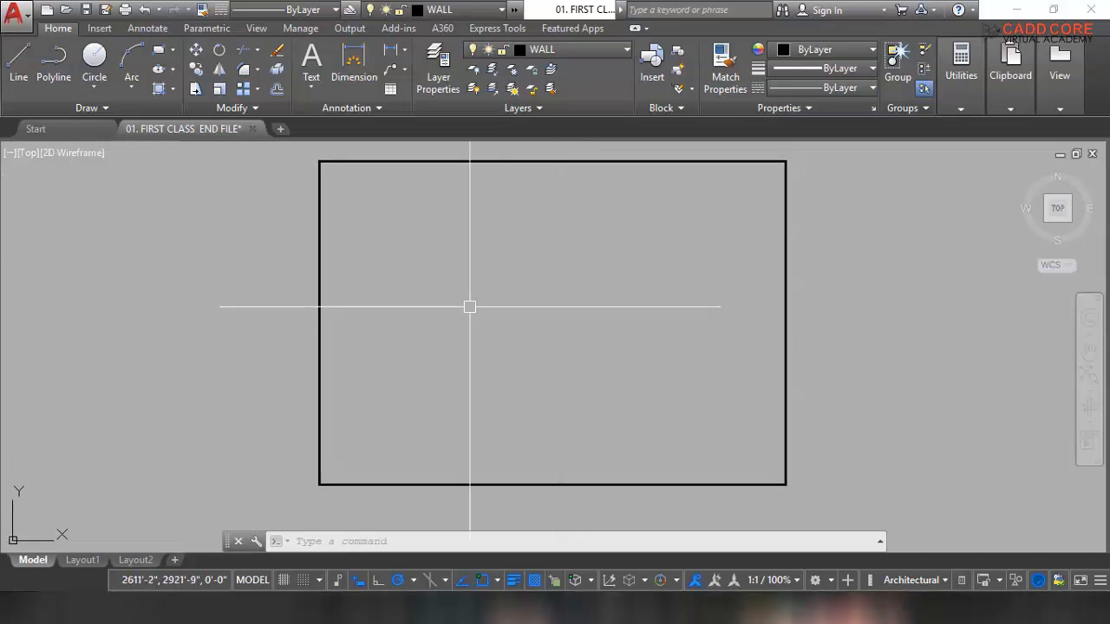
{"action": "middle_click_drag", "start_coordinate": [548, 308], "coordinate": [563, 310]}
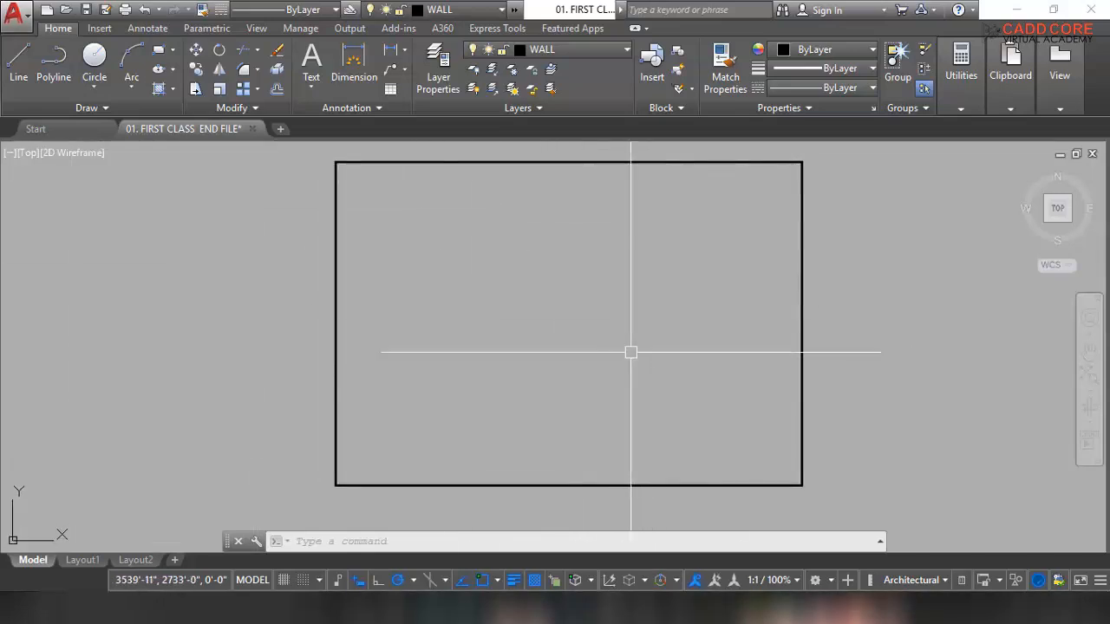
{"action": "mouse_move", "coordinate": [490, 311]}
{"action": "middle_mouse_down"}
{"action": "mouse_move", "coordinate": [511, 307]}
{"action": "mouse_move", "coordinate": [497, 315]}
{"action": "middle_mouse_up"}
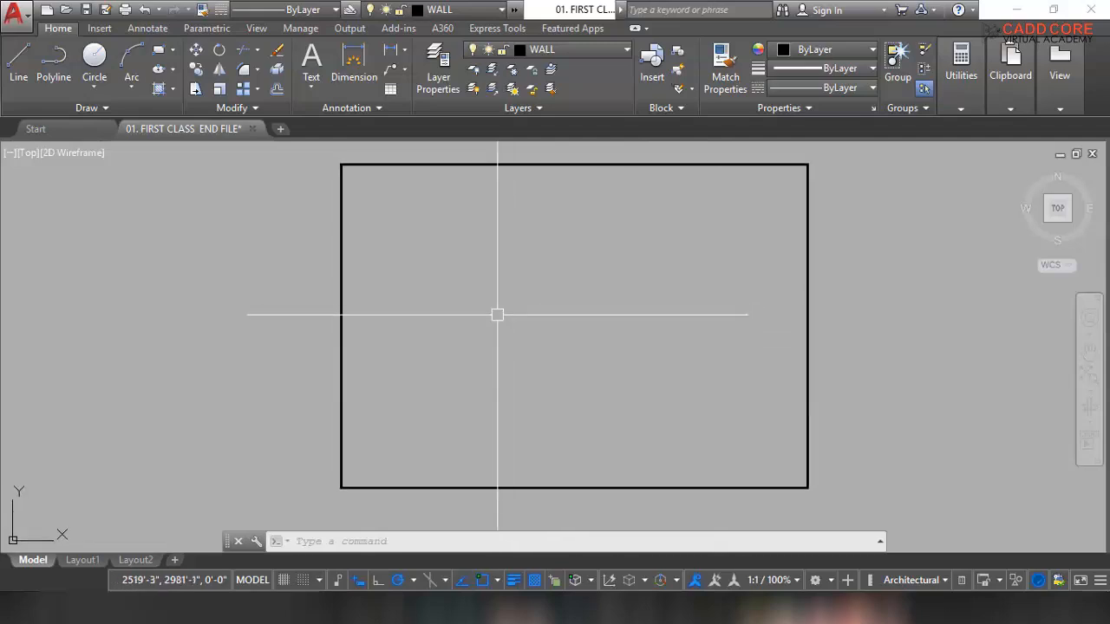
{"action": "middle_click_drag", "start_coordinate": [656, 295], "coordinate": [653, 297]}
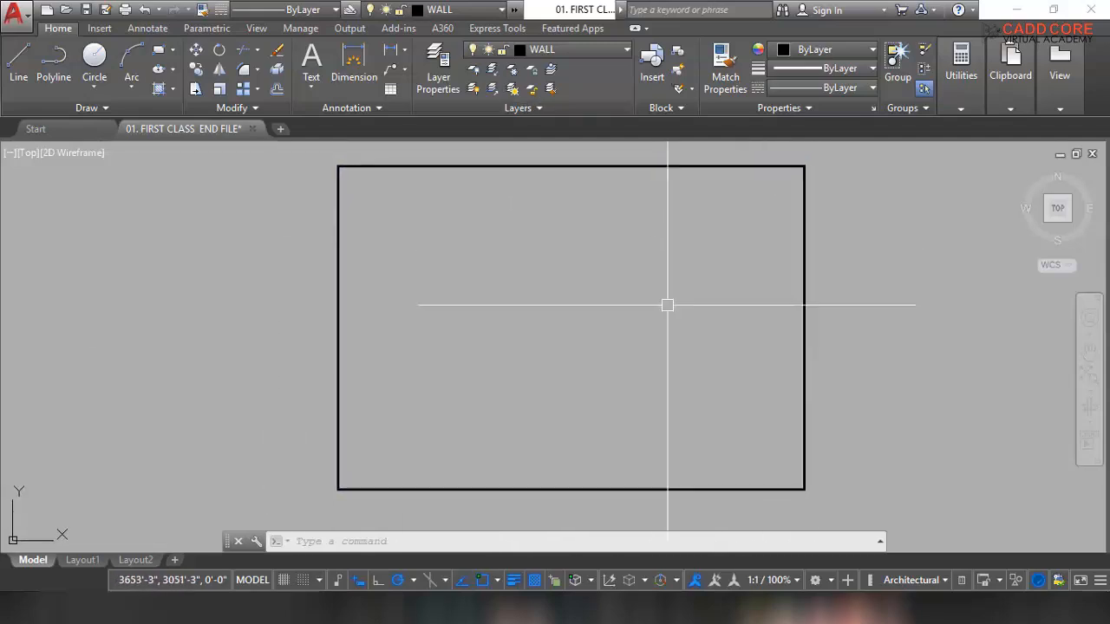
{"action": "middle_click_drag", "start_coordinate": [555, 372], "coordinate": [567, 364]}
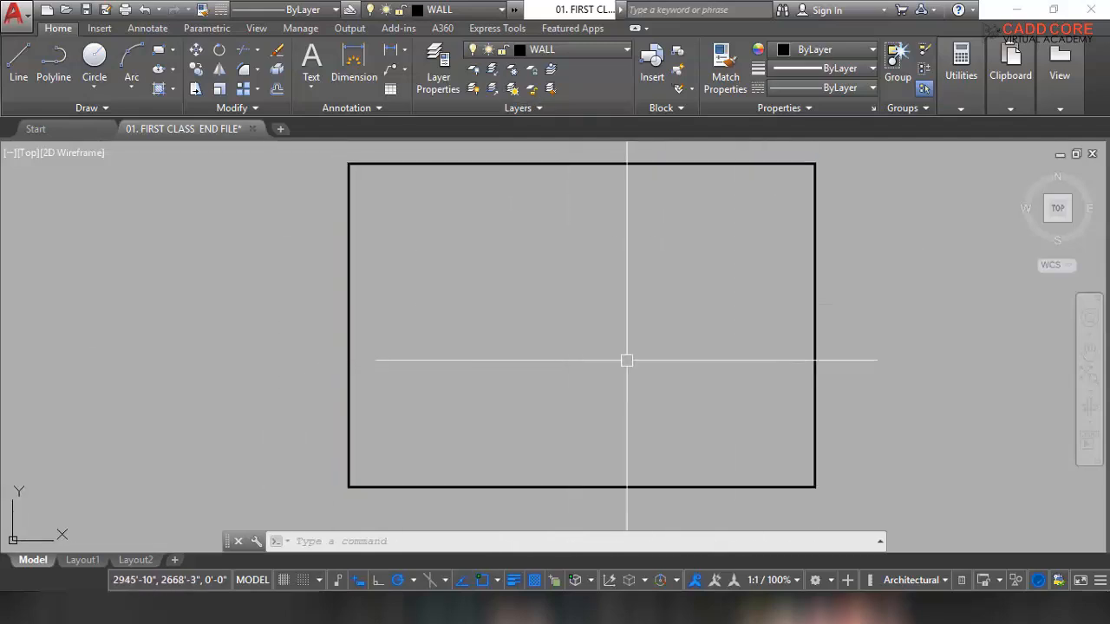
{"action": "mouse_move", "coordinate": [682, 341]}
{"action": "middle_mouse_down"}
{"action": "mouse_move", "coordinate": [667, 359]}
{"action": "mouse_move", "coordinate": [652, 343]}
{"action": "middle_mouse_up"}
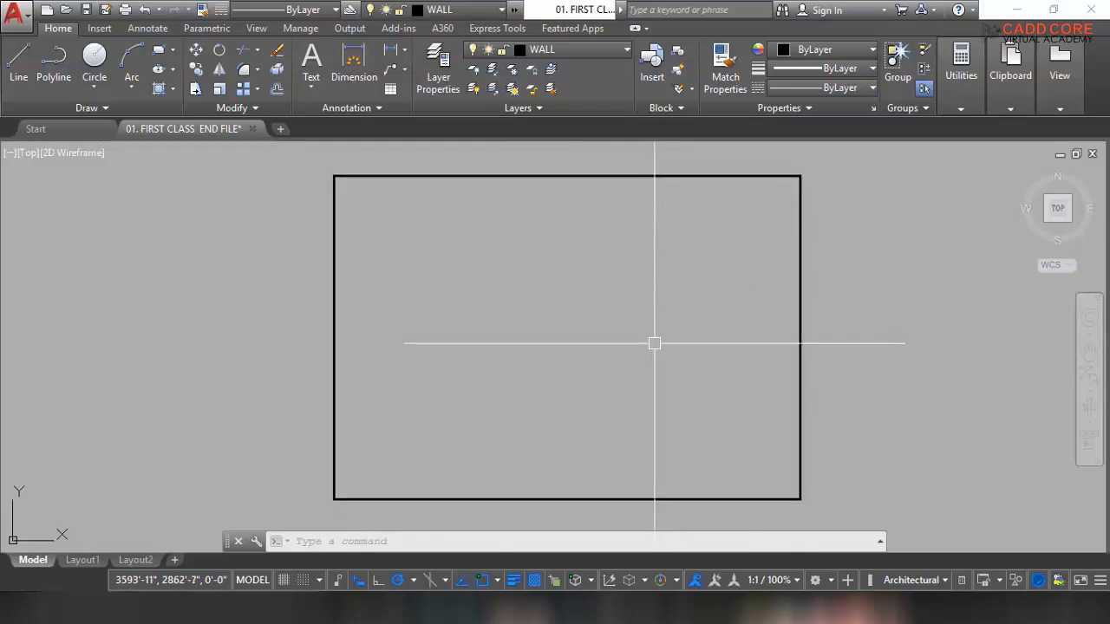
Create a new dimension style based on Standard for all dimensions, naming it with a person's first name.
{"action": "type", "text": "d"}
{"action": "key", "text": "Return"}
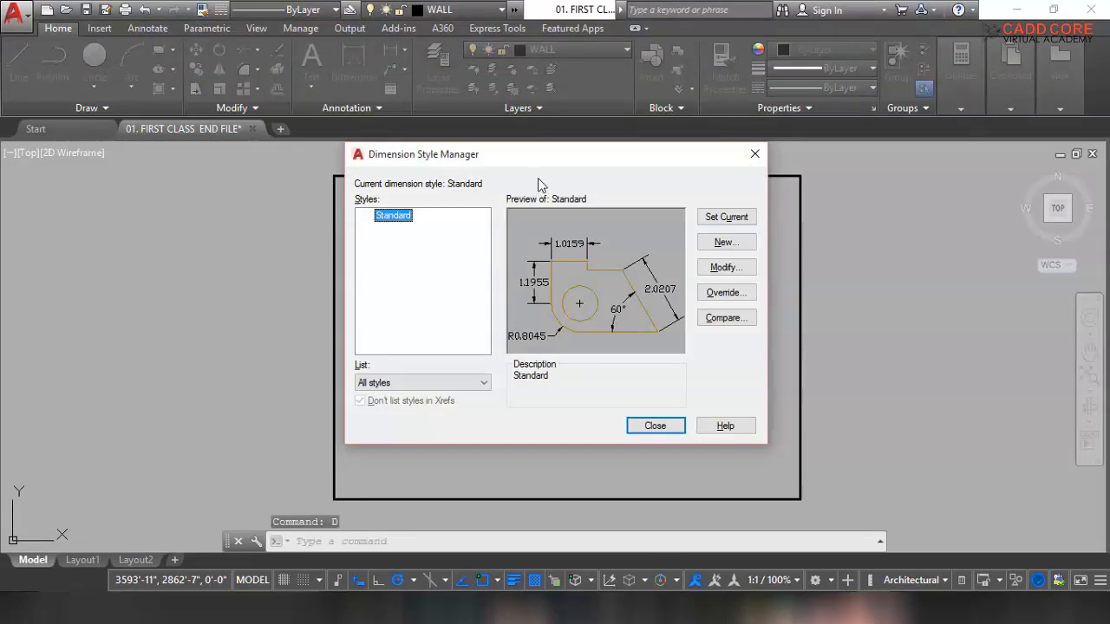
{"action": "left_click_drag", "start_coordinate": [602, 165], "coordinate": [602, 178]}
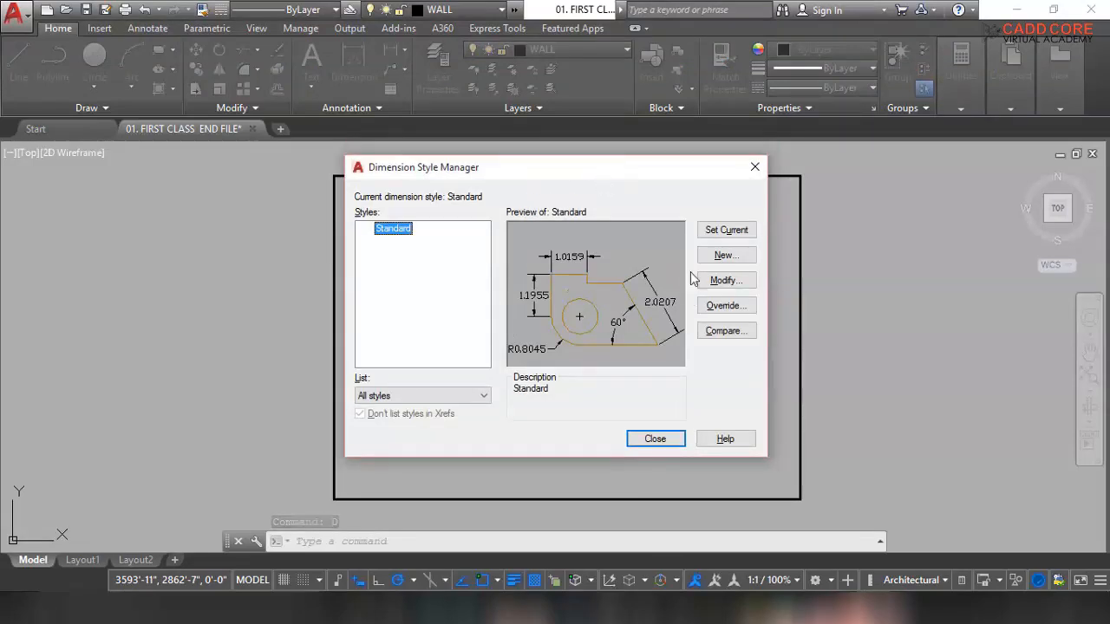
{"action": "left_click", "coordinate": [726, 255]}
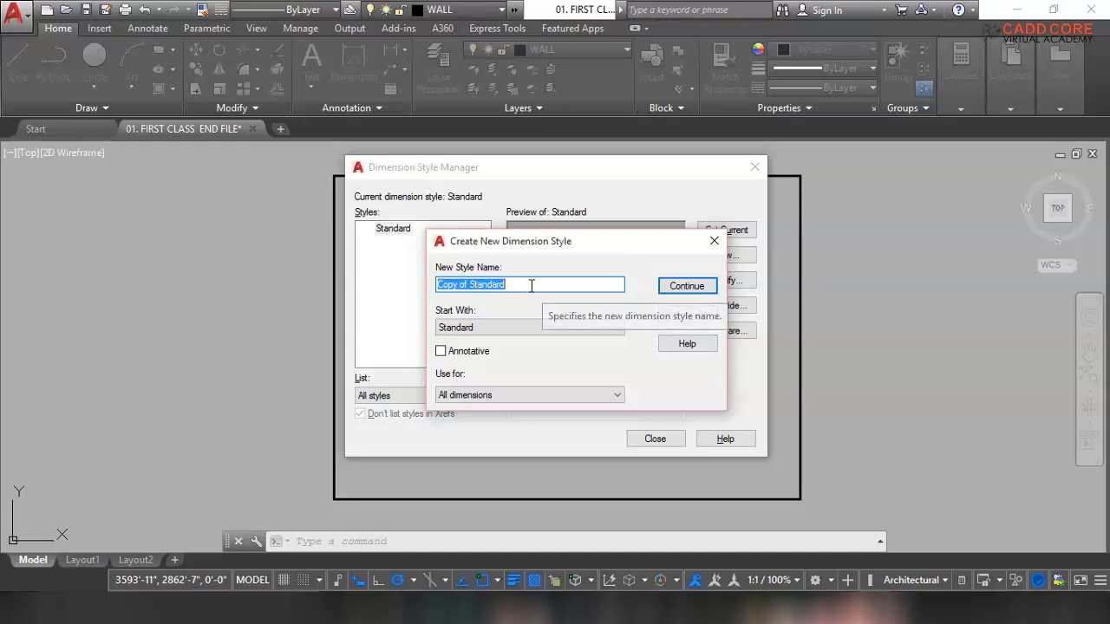
{"action": "left_click_drag", "start_coordinate": [523, 285], "coordinate": [440, 293]}
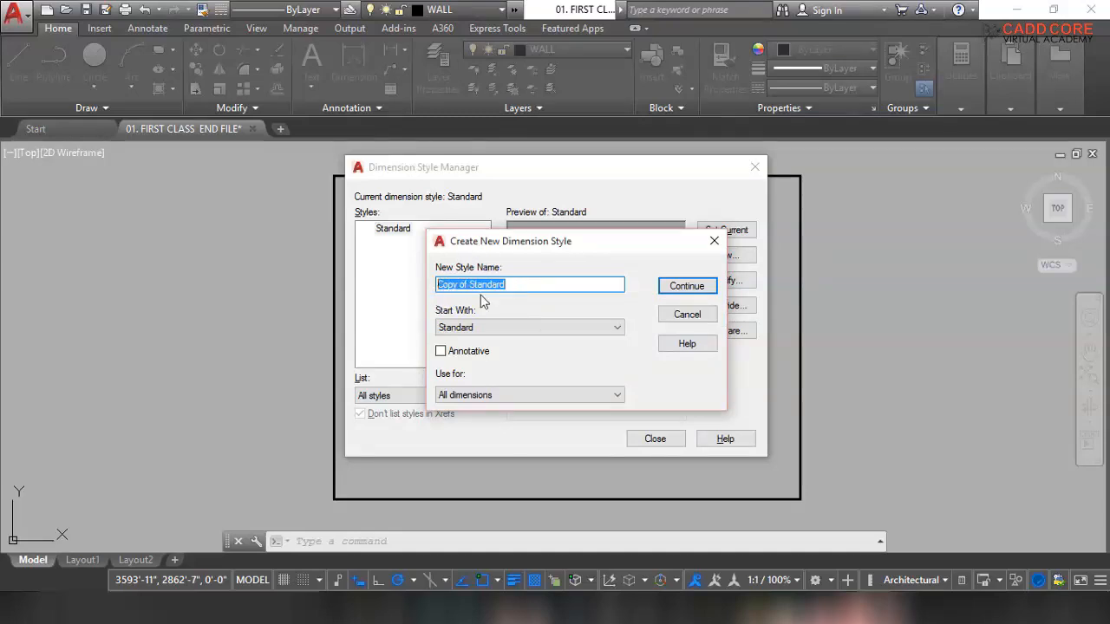
{"action": "type", "text": "masud"}
{"action": "left_click", "coordinate": [681, 287]}
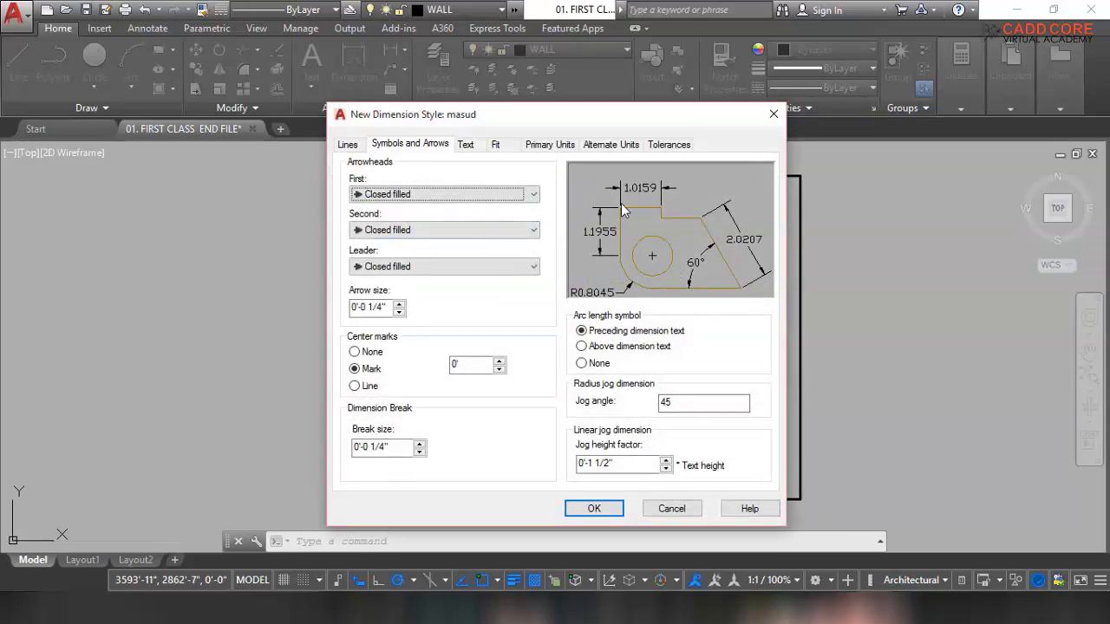
Set the new style's first and second arrowheads to Architectural tick and place the arc length symbol above the dimension text.
{"action": "left_click", "coordinate": [488, 193]}
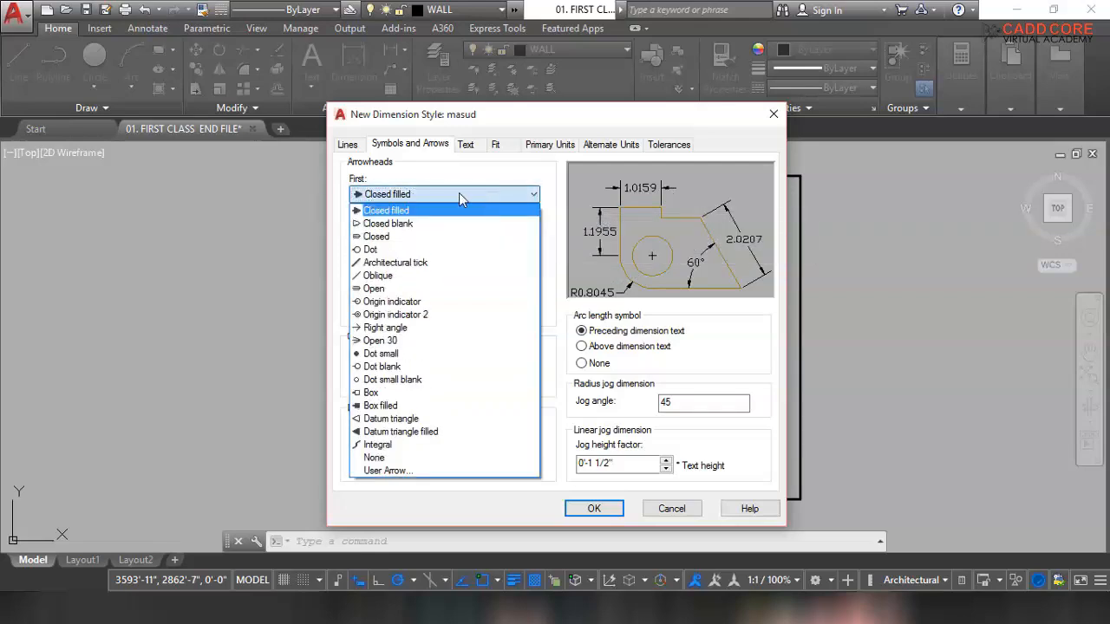
{"action": "left_click", "coordinate": [402, 264]}
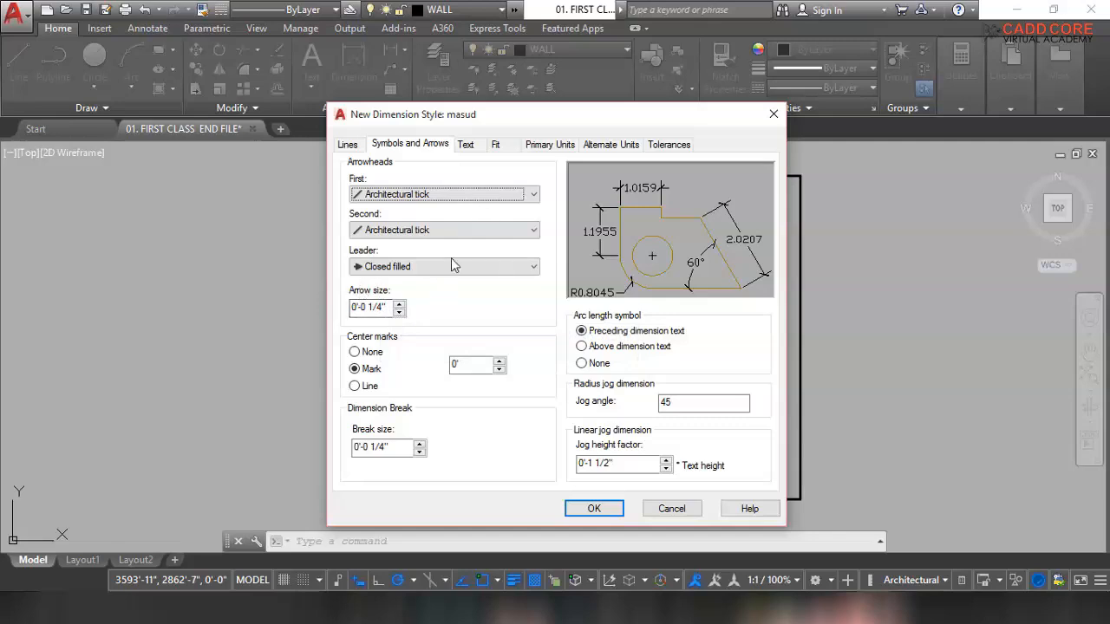
{"action": "left_click", "coordinate": [581, 347]}
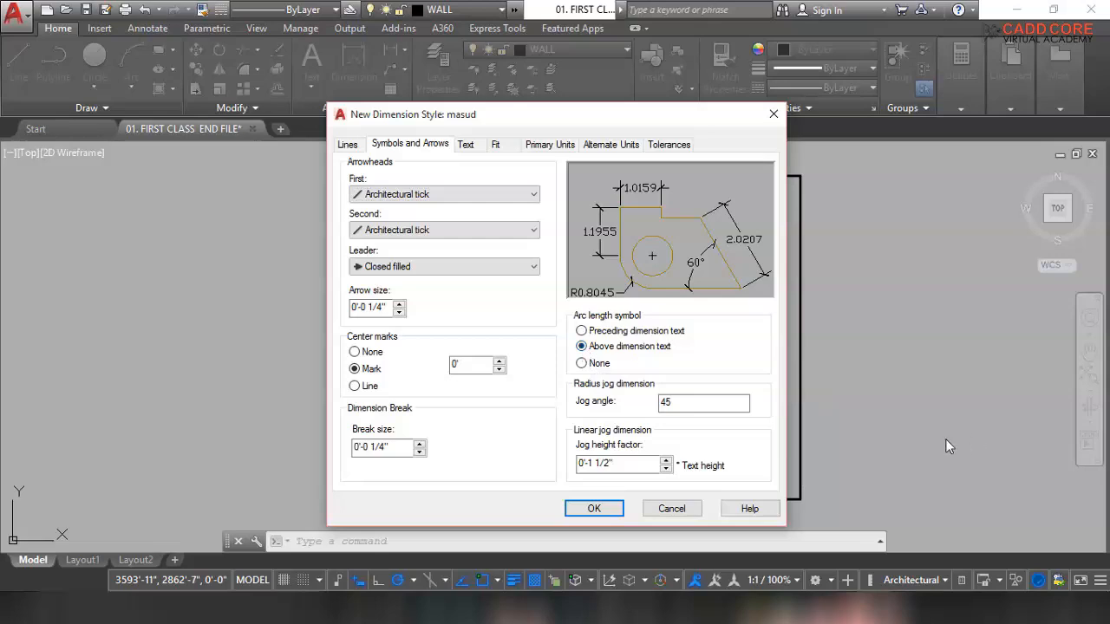
Set the dimension text to the Standard text style, ByLayer colour and a height of 8".
{"action": "left_click", "coordinate": [466, 146]}
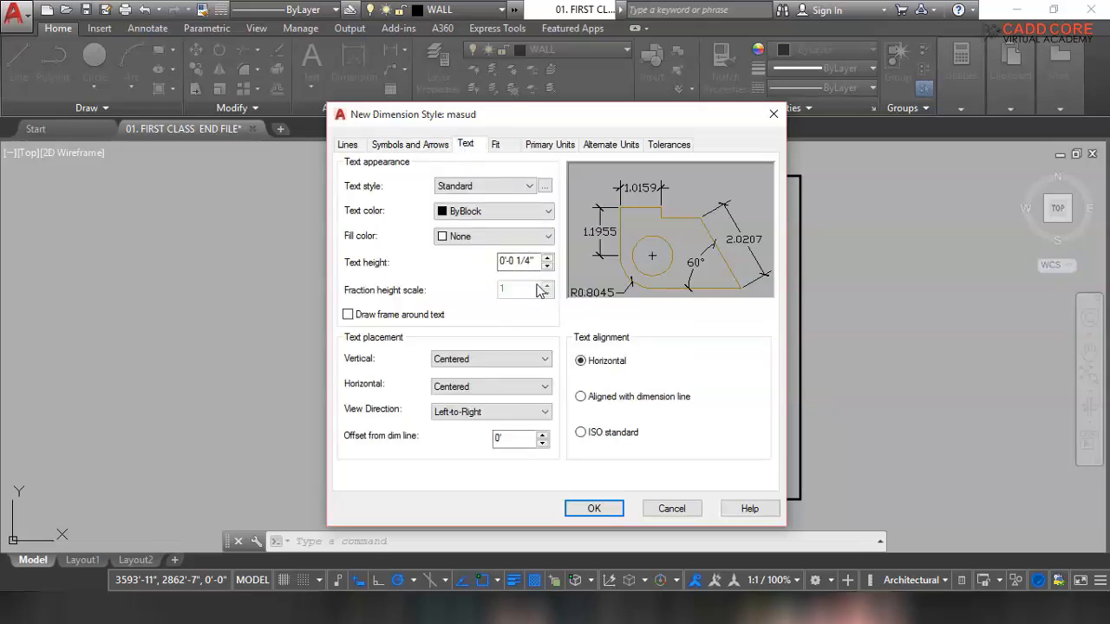
{"action": "left_click", "coordinate": [508, 186]}
{"action": "left_click", "coordinate": [486, 195]}
{"action": "left_click", "coordinate": [489, 213]}
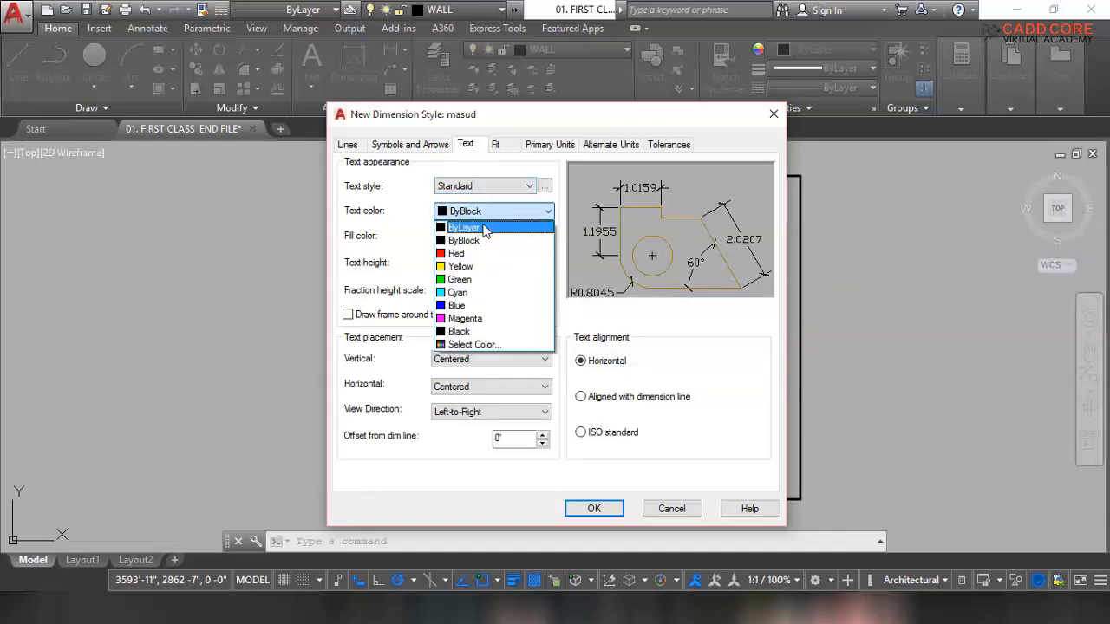
{"action": "left_click", "coordinate": [488, 226]}
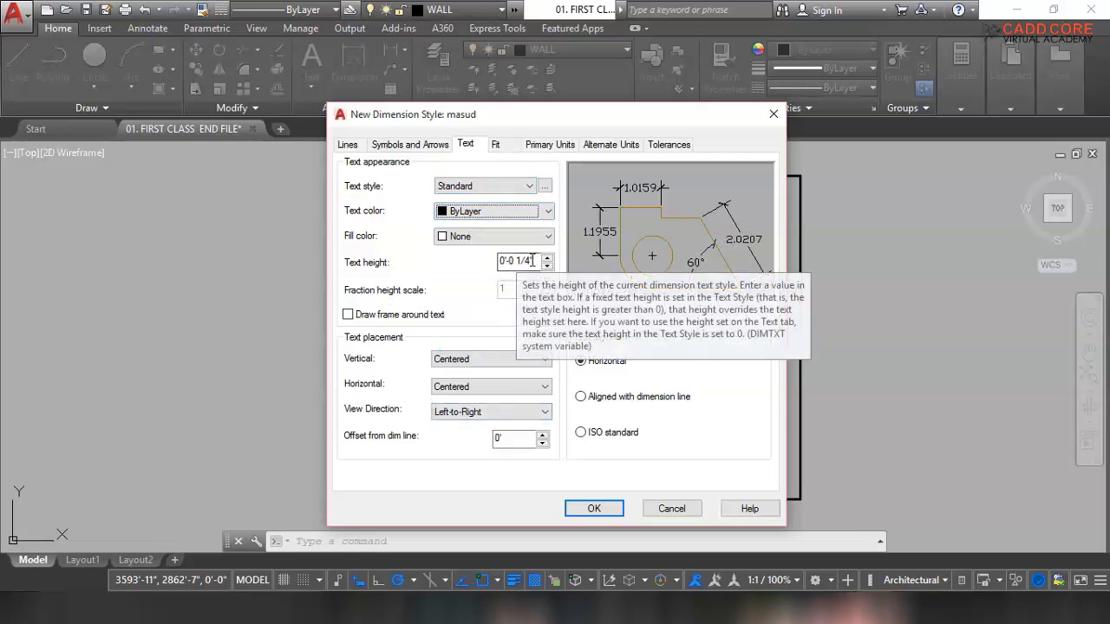
{"action": "left_click_drag", "start_coordinate": [531, 260], "coordinate": [475, 270]}
{"action": "type", "text": "8\""}
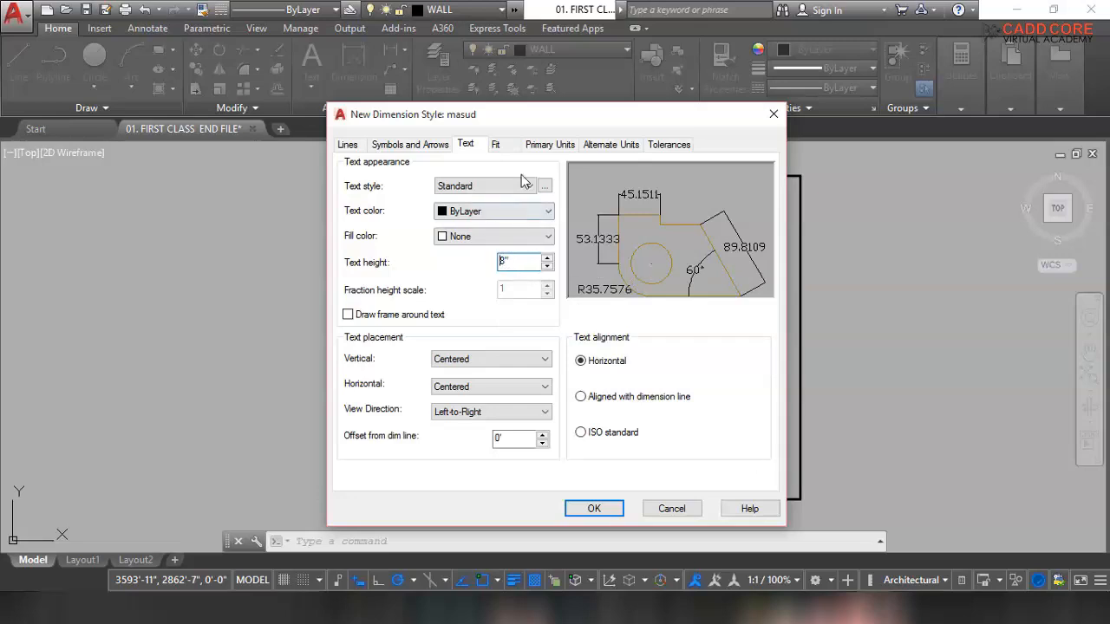
Set the style's linear dimensions to the Architectural unit format with a precision of 0'-0".
{"action": "left_click", "coordinate": [495, 144]}
{"action": "left_click", "coordinate": [539, 147]}
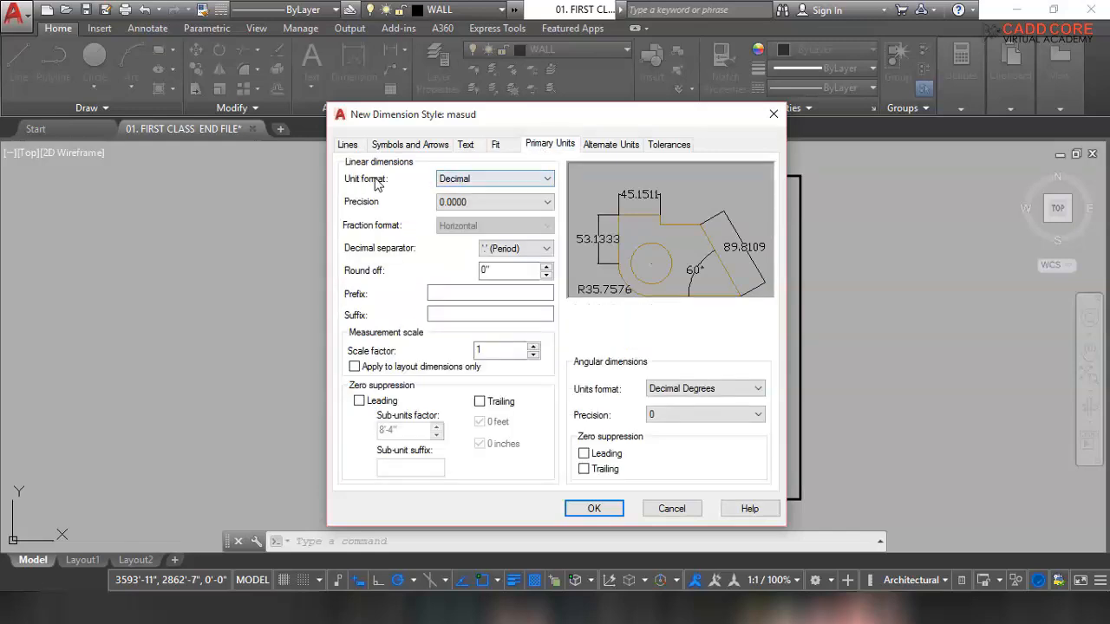
{"action": "left_click", "coordinate": [486, 182]}
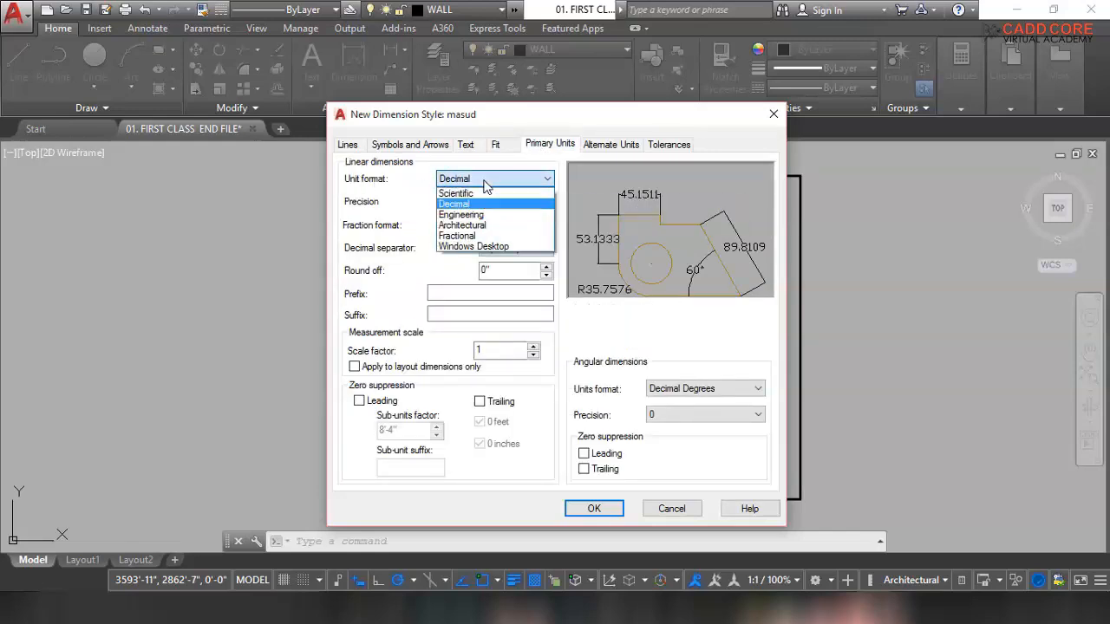
{"action": "left_click", "coordinate": [465, 227]}
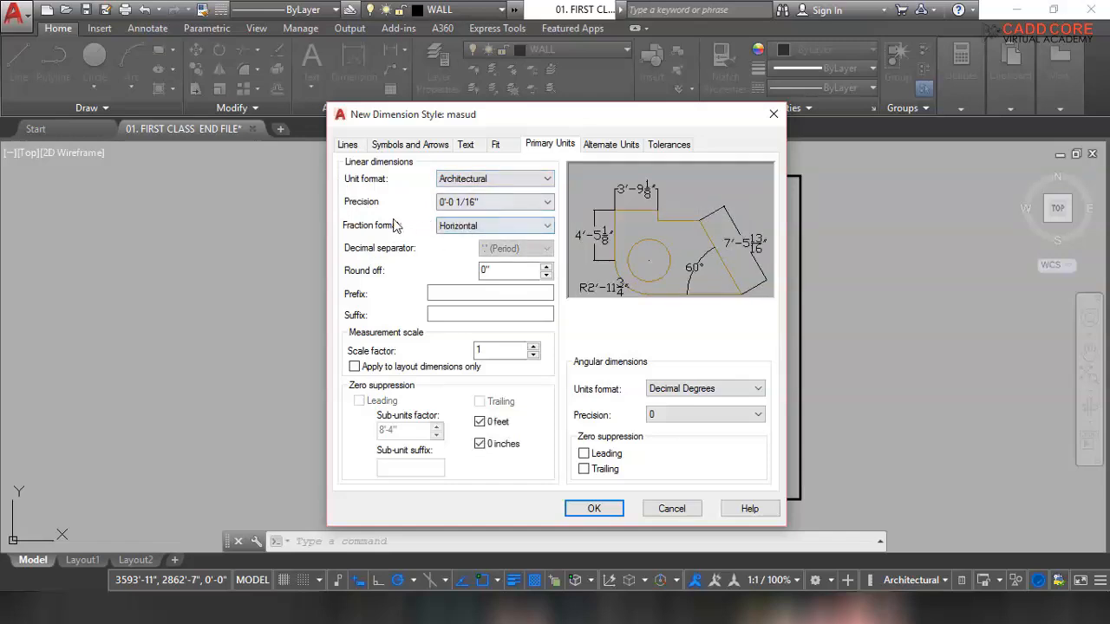
{"action": "left_click", "coordinate": [502, 202]}
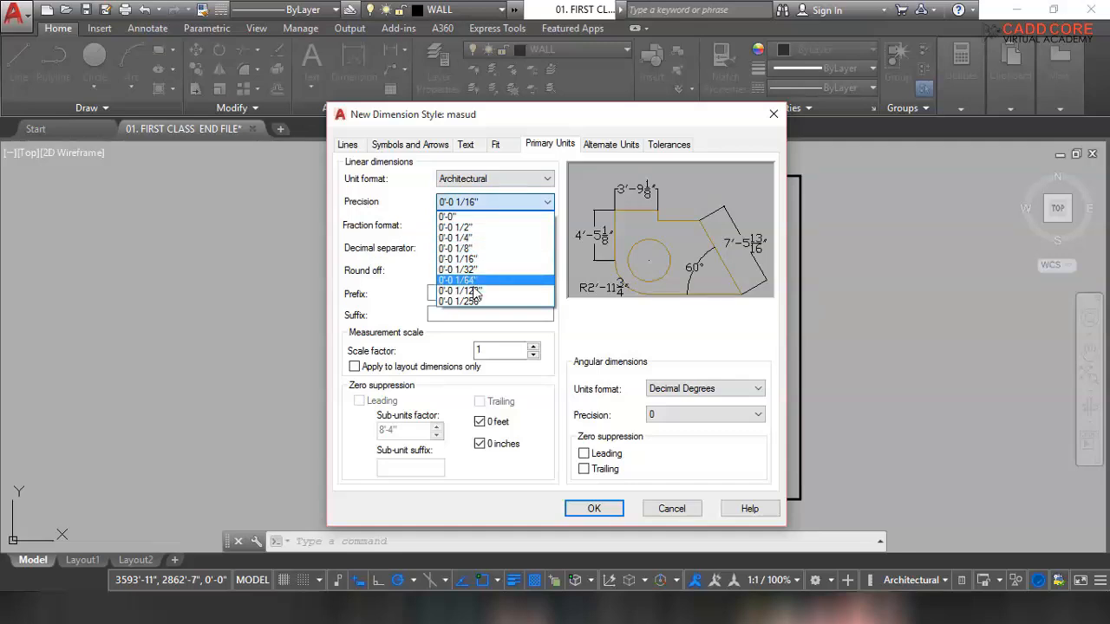
{"action": "left_click", "coordinate": [471, 218]}
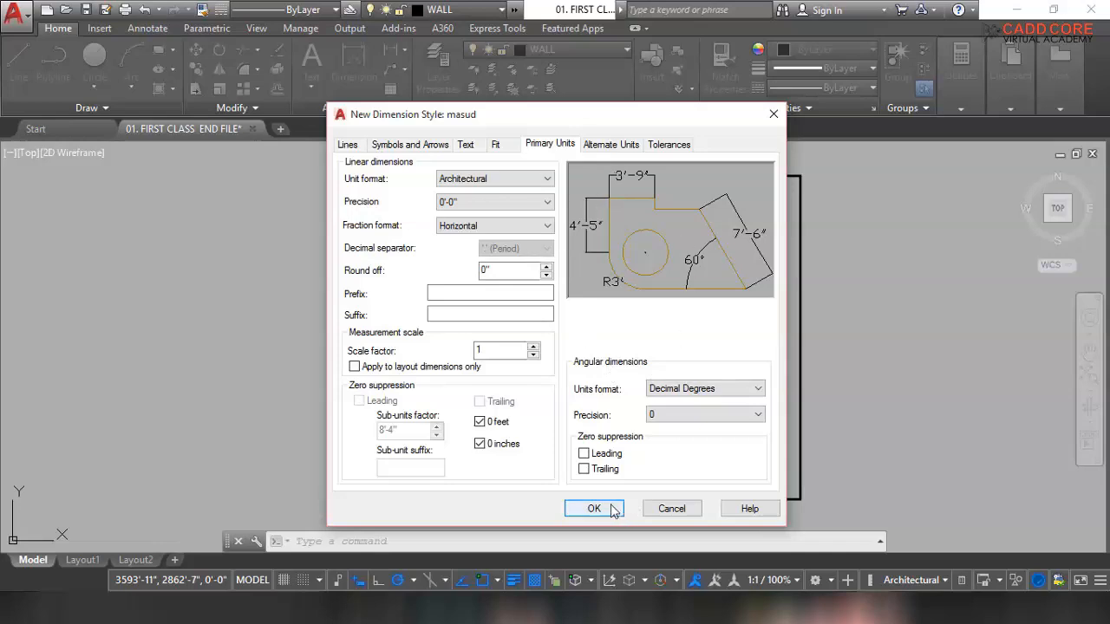
Save the new dimension style, make it the current style and close the Dimension Style Manager.
{"action": "left_click", "coordinate": [499, 145]}
{"action": "left_click", "coordinate": [602, 146]}
{"action": "left_click", "coordinate": [496, 145]}
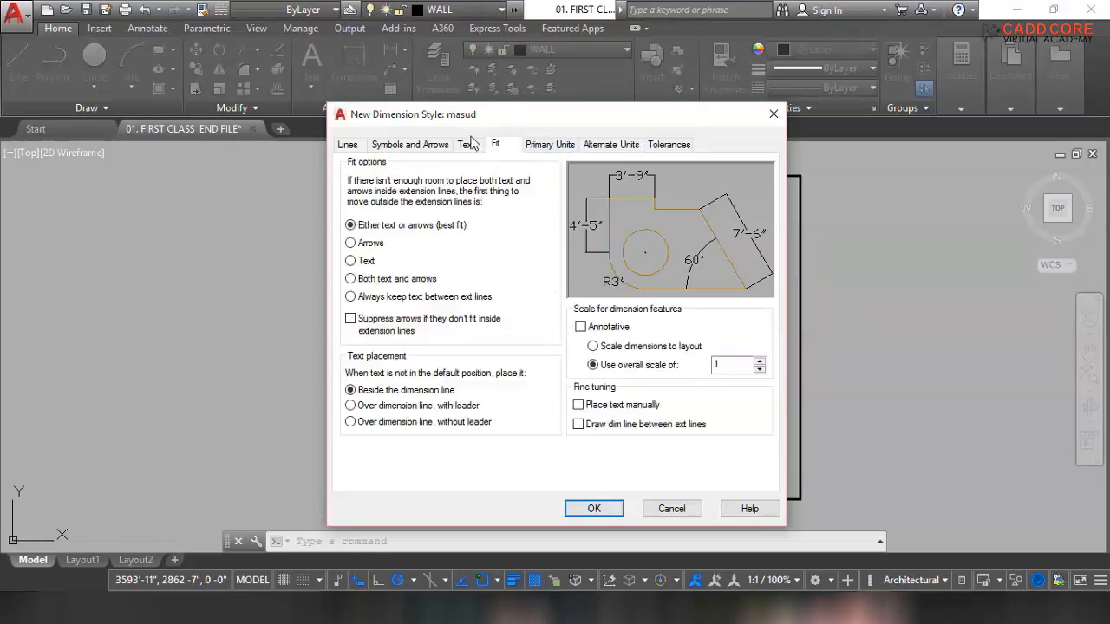
{"action": "left_click", "coordinate": [589, 510]}
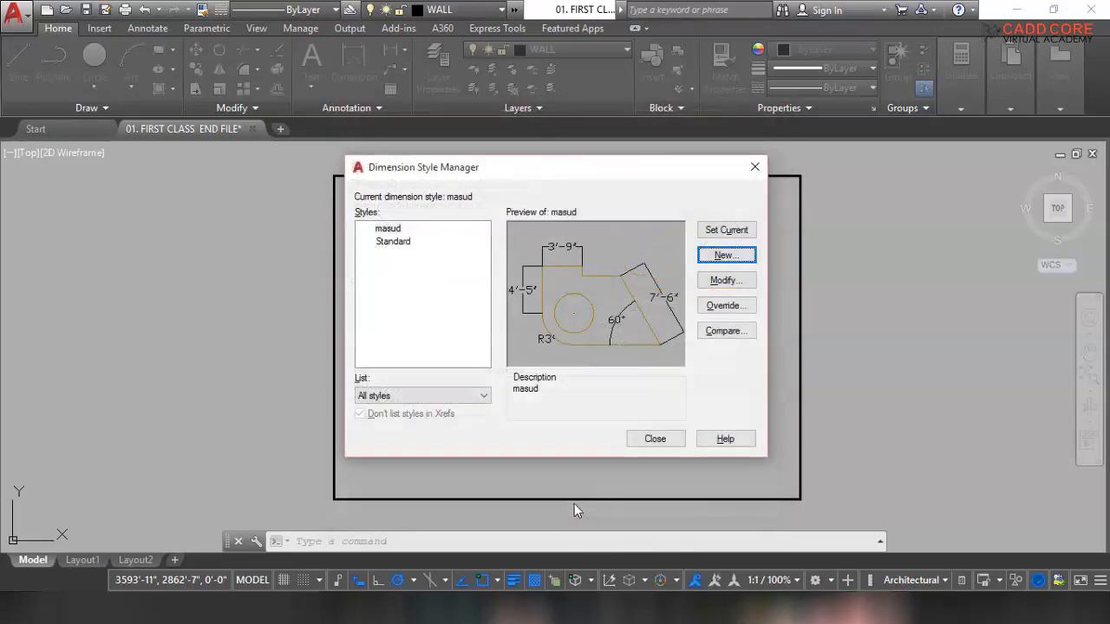
{"action": "left_click", "coordinate": [726, 231]}
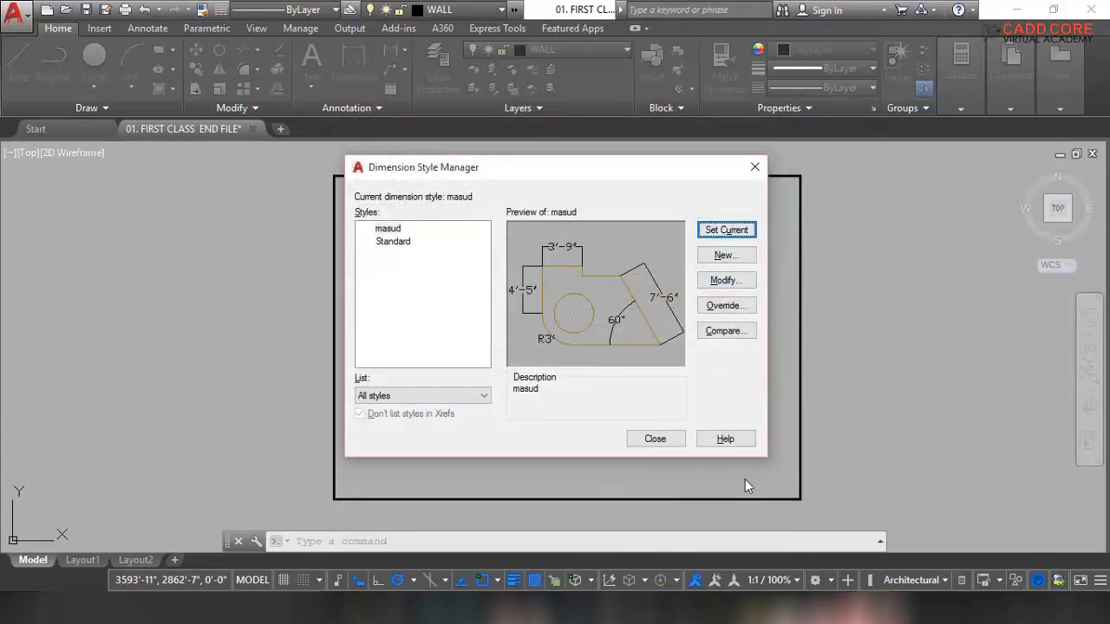
{"action": "left_click", "coordinate": [654, 440]}
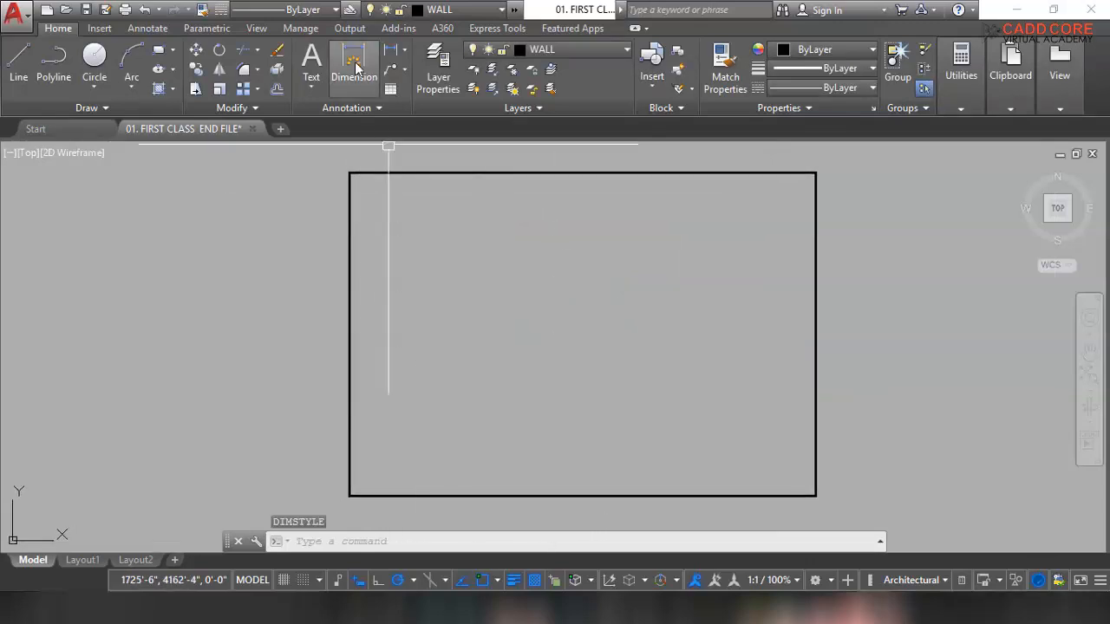
Add a vertical linear dimension along the rectangle's left edge, placing the dimension line just outside it.
{"action": "left_click", "coordinate": [354, 65]}
{"action": "middle_click_drag", "start_coordinate": [401, 372], "coordinate": [532, 310]}
{"action": "left_click", "coordinate": [482, 434]}
{"action": "middle_click_drag", "start_coordinate": [491, 379], "coordinate": [495, 460]}
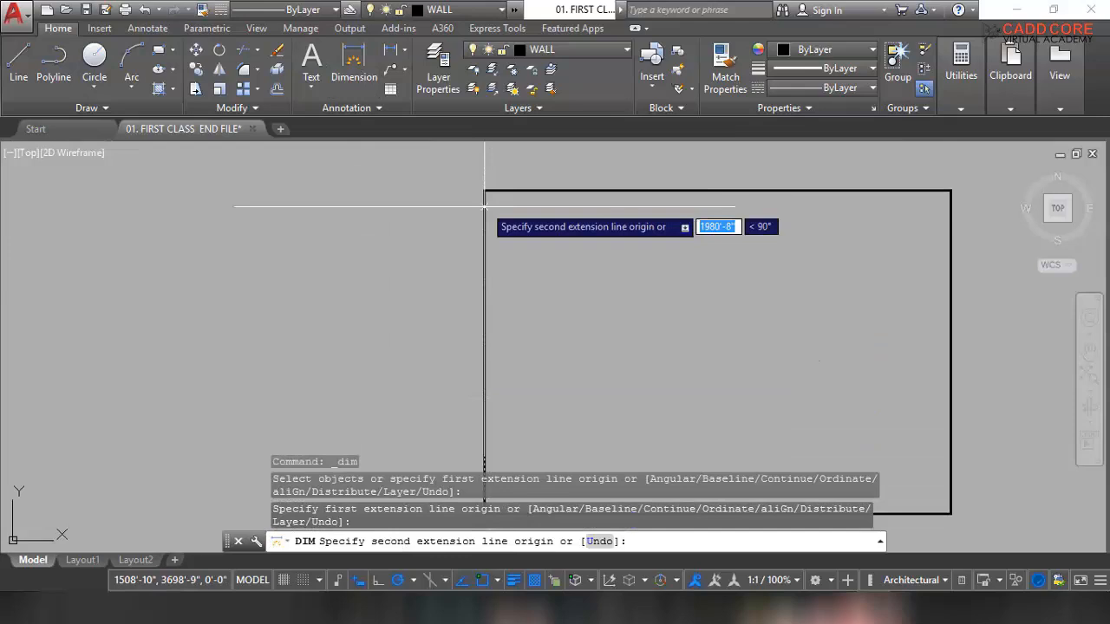
{"action": "left_click", "coordinate": [484, 191]}
{"action": "left_click", "coordinate": [464, 212]}
{"action": "scroll", "coordinate": [444, 360], "scroll_direction": "up", "scroll_amount": 6}
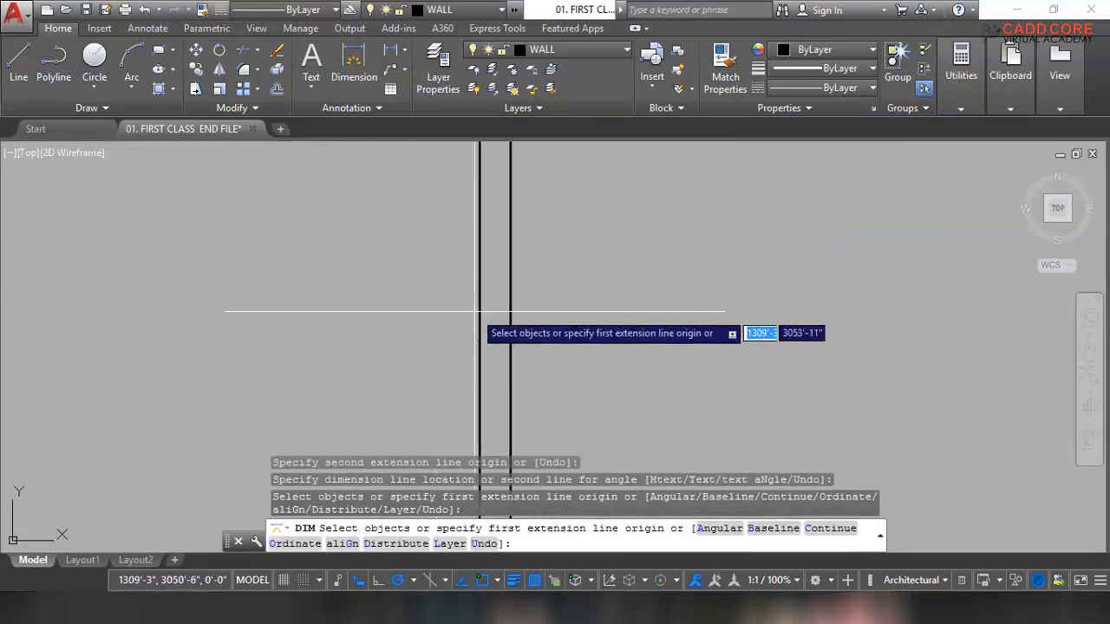
{"action": "key", "text": "Escape"}
{"action": "scroll", "coordinate": [484, 345], "scroll_direction": "up", "scroll_amount": 8}
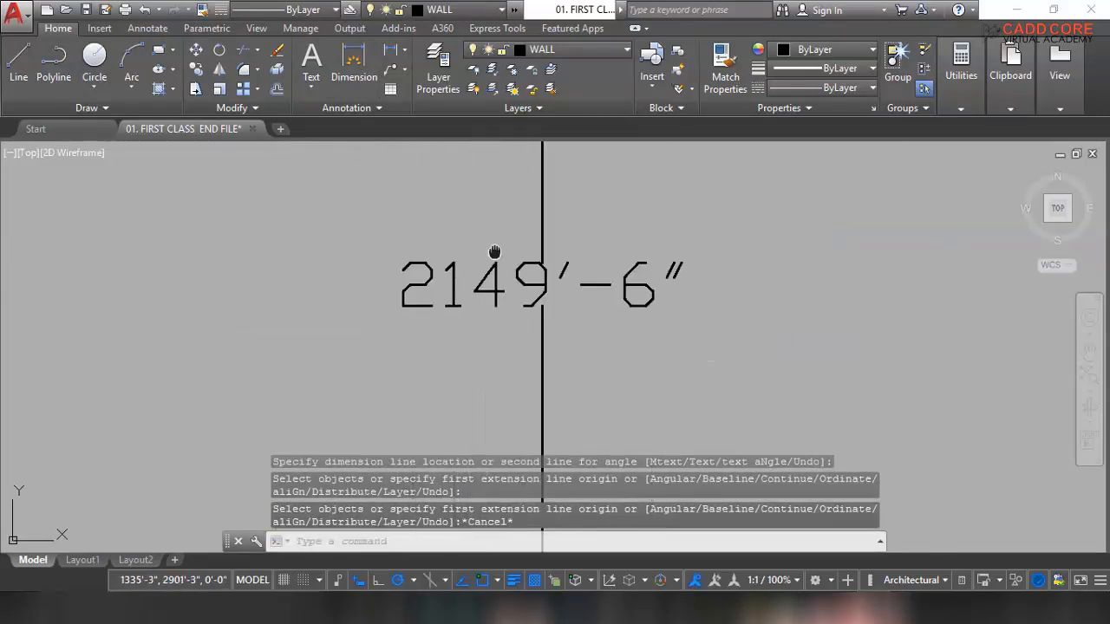
Examine the size and placement of the new vertical dimension against the large rectangle, including its upper-left corner.
{"action": "scroll", "coordinate": [549, 351], "scroll_direction": "down", "scroll_amount": 8}
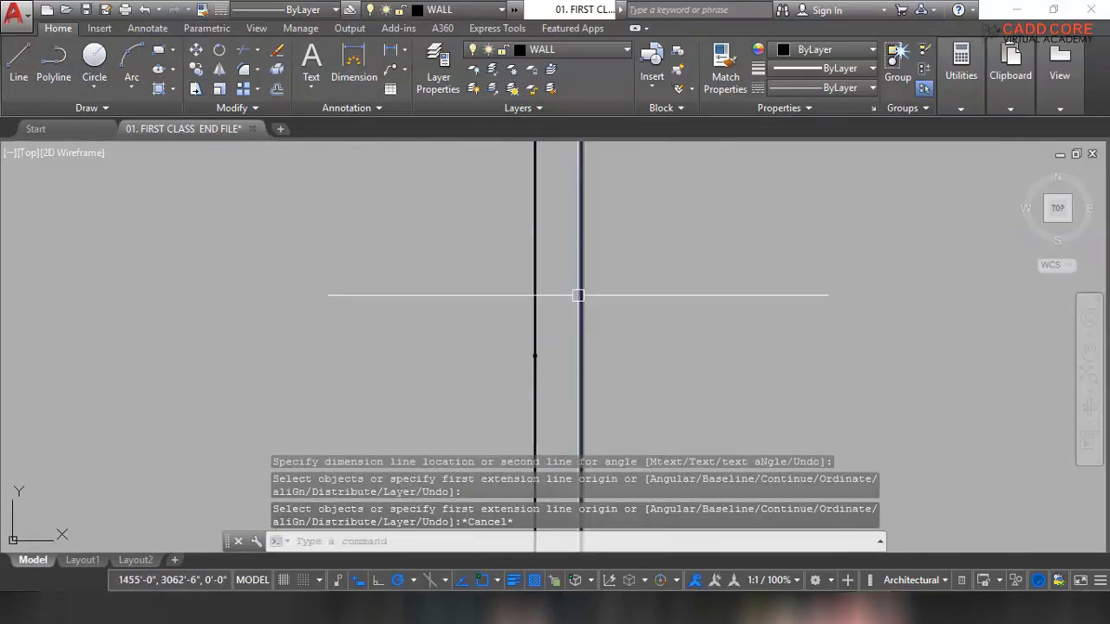
{"action": "scroll", "coordinate": [543, 310], "scroll_direction": "down", "scroll_amount": 5}
{"action": "scroll", "coordinate": [429, 223], "scroll_direction": "up", "scroll_amount": 6}
{"action": "scroll", "coordinate": [456, 312], "scroll_direction": "up", "scroll_amount": 5}
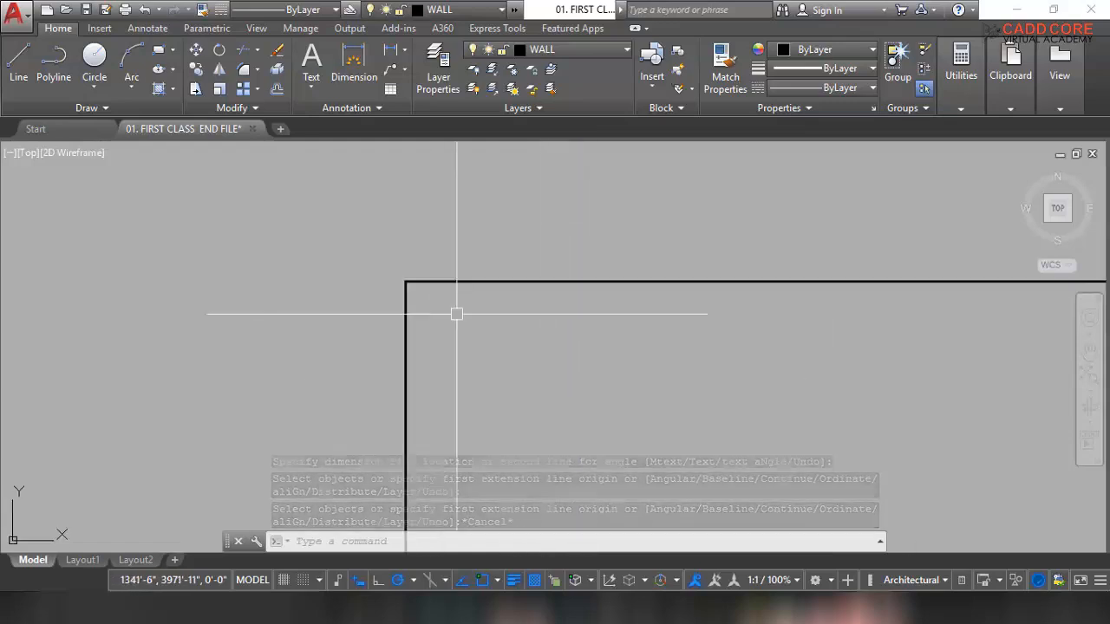
{"action": "scroll", "coordinate": [418, 318], "scroll_direction": "up", "scroll_amount": 3}
{"action": "scroll", "coordinate": [423, 322], "scroll_direction": "down", "scroll_amount": 9}
{"action": "key", "text": "Escape"}
{"action": "scroll", "coordinate": [430, 327], "scroll_direction": "up", "scroll_amount": 2}
{"action": "scroll", "coordinate": [449, 328], "scroll_direction": "down", "scroll_amount": 1}
{"action": "scroll", "coordinate": [469, 325], "scroll_direction": "down", "scroll_amount": 4}
Create a new layer named dim with index colour 252 and close the Layer Properties Manager.
{"action": "left_click", "coordinate": [441, 53]}
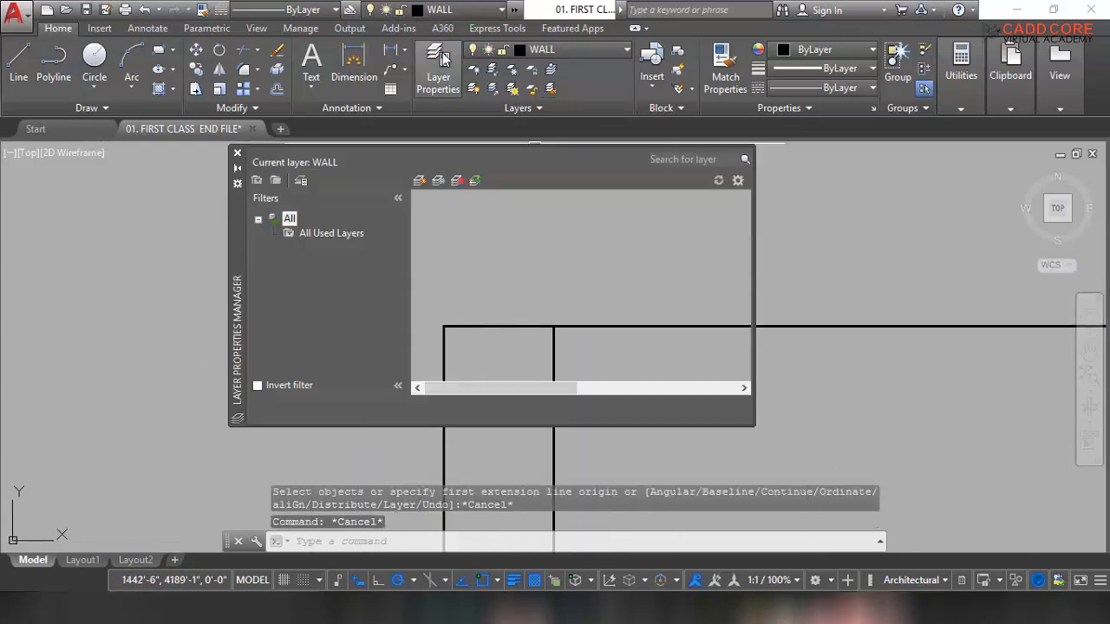
{"action": "left_click", "coordinate": [449, 321]}
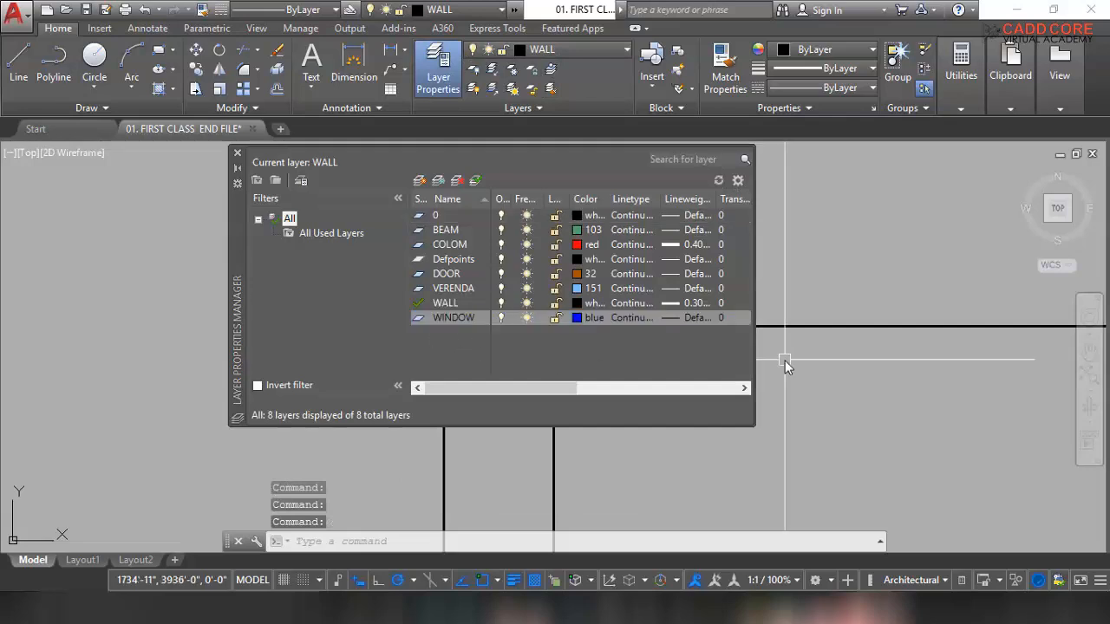
{"action": "key", "text": "Return"}
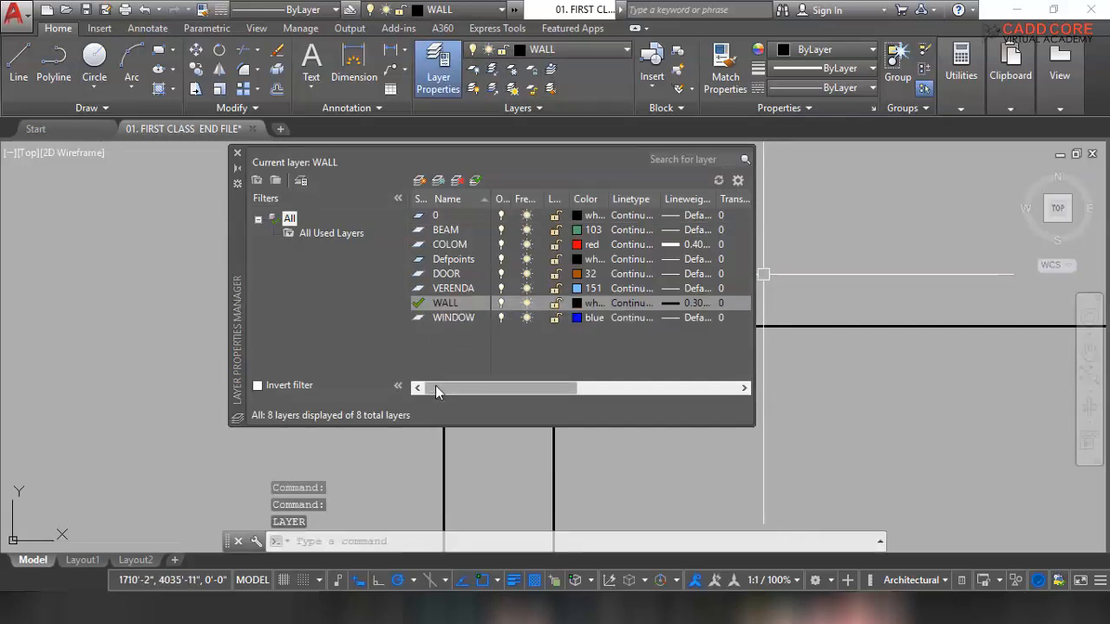
{"action": "left_click", "coordinate": [457, 318]}
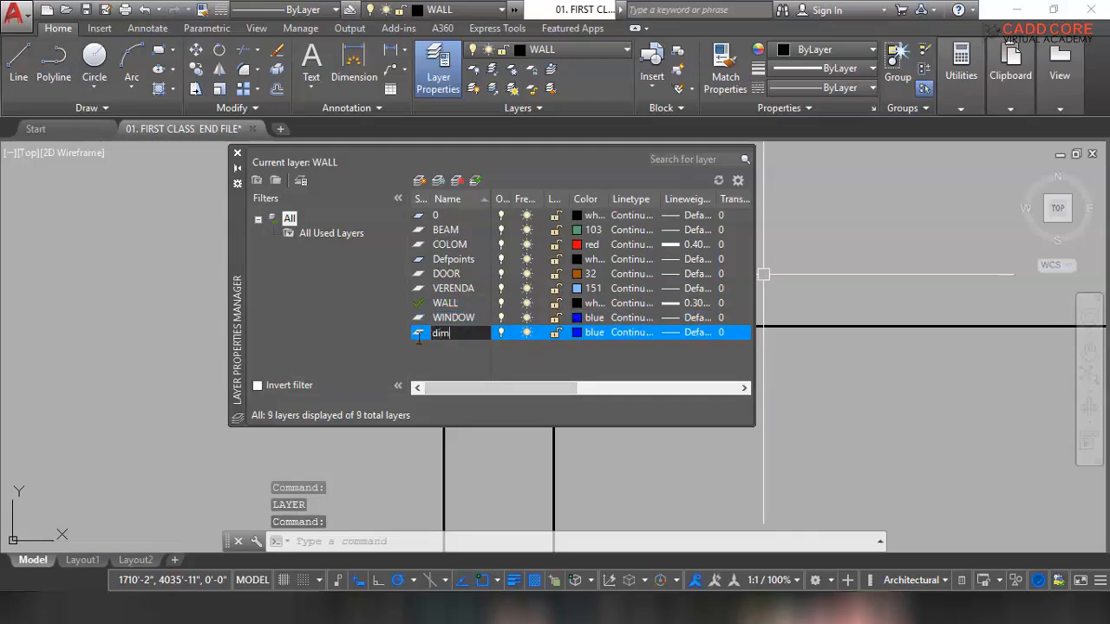
{"action": "left_click", "coordinate": [575, 332]}
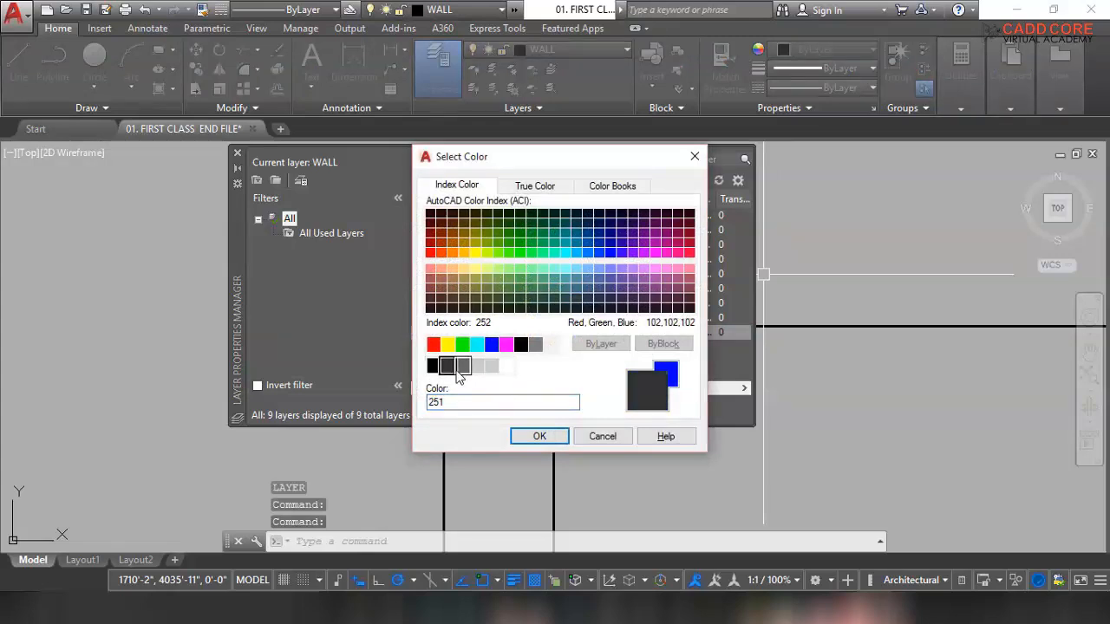
{"action": "left_click", "coordinate": [537, 437]}
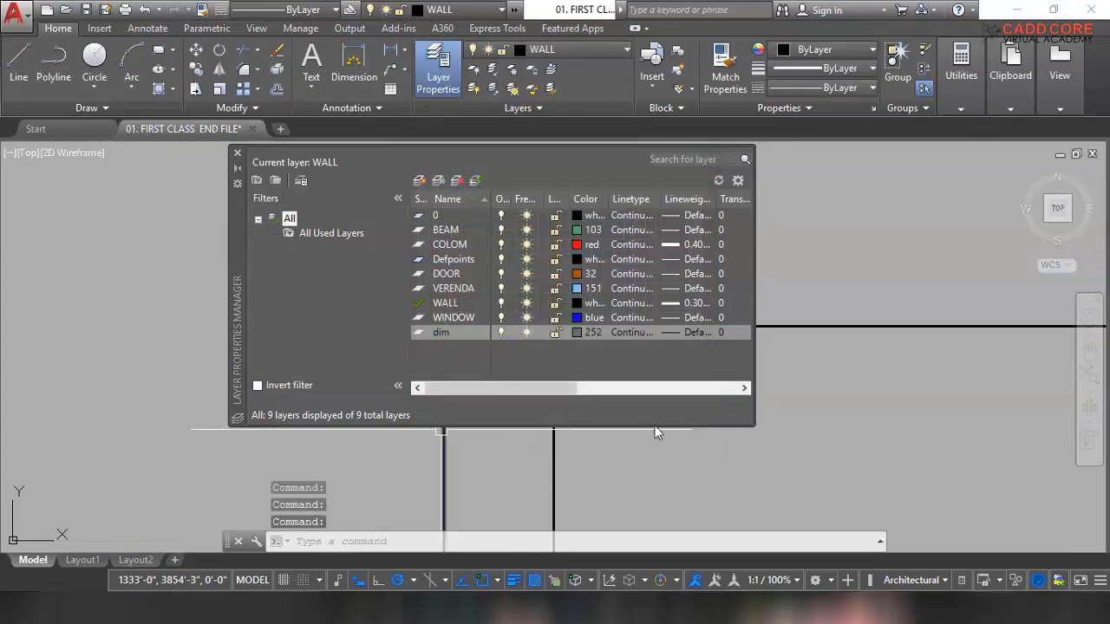
{"action": "left_click", "coordinate": [238, 155]}
Assign the large rectangle's vertical dimension to the dim layer and clear the selection.
{"action": "left_click", "coordinate": [445, 326]}
{"action": "left_click", "coordinate": [538, 50]}
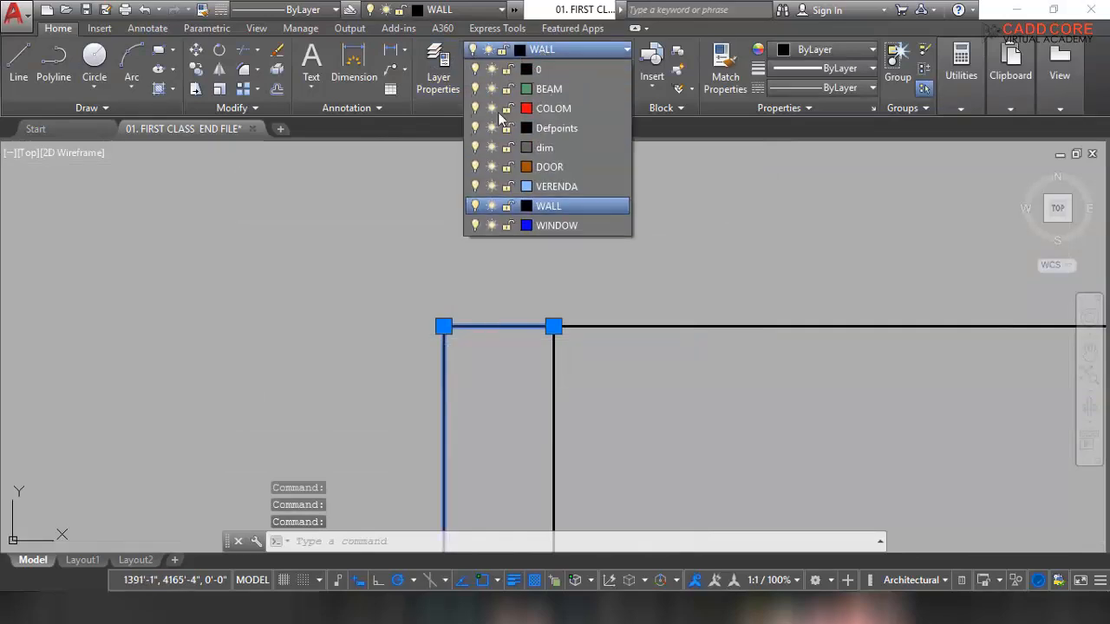
{"action": "left_click", "coordinate": [526, 148]}
{"action": "key", "text": "Escape"}
{"action": "key", "text": "Escape"}
Examine how the dimension's text and lines look relative to the size of the large rectangle.
{"action": "middle_click_drag", "start_coordinate": [479, 340], "coordinate": [499, 260]}
{"action": "scroll", "coordinate": [555, 377], "scroll_direction": "down", "scroll_amount": 6}
{"action": "scroll", "coordinate": [449, 185], "scroll_direction": "up", "scroll_amount": 8}
{"action": "scroll", "coordinate": [530, 226], "scroll_direction": "up", "scroll_amount": 3}
{"action": "scroll", "coordinate": [416, 286], "scroll_direction": "down", "scroll_amount": 8}
{"action": "scroll", "coordinate": [456, 291], "scroll_direction": "up", "scroll_amount": 2}
{"action": "scroll", "coordinate": [421, 384], "scroll_direction": "up", "scroll_amount": 10}
{"action": "scroll", "coordinate": [504, 384], "scroll_direction": "down", "scroll_amount": 8}
{"action": "scroll", "coordinate": [499, 351], "scroll_direction": "up", "scroll_amount": 4}
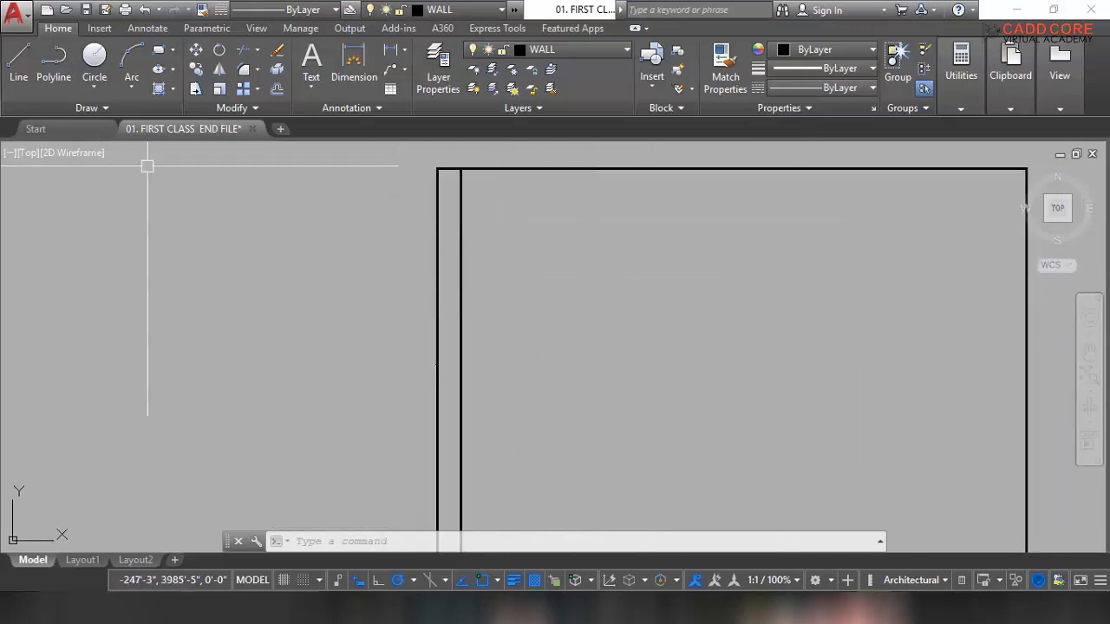
{"action": "left_click", "coordinate": [159, 49]}
{"action": "left_click", "coordinate": [586, 293]}
{"action": "scroll", "coordinate": [572, 298], "scroll_direction": "up", "scroll_amount": 3}
{"action": "scroll", "coordinate": [607, 286], "scroll_direction": "up", "scroll_amount": 5}
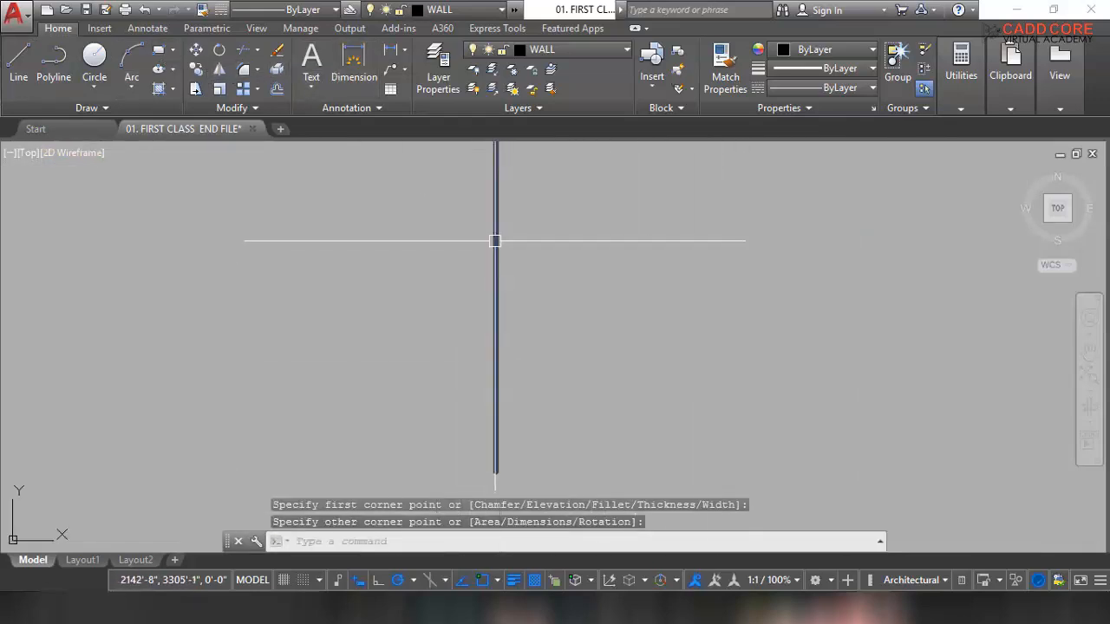
{"action": "key", "text": "Escape"}
{"action": "left_click", "coordinate": [495, 260]}
{"action": "key", "text": "Delete"}
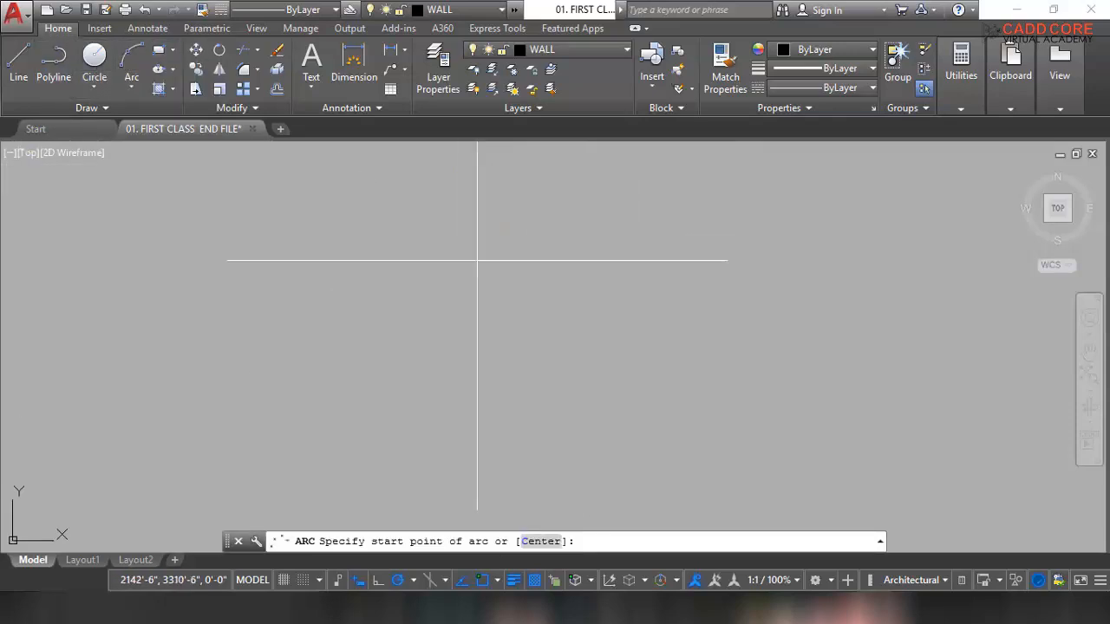
{"action": "left_click", "coordinate": [508, 304]}
{"action": "key", "text": "Escape"}
Draw a much smaller rectangle, about 6'-5" tall, inside the large rectangle.
{"action": "left_click", "coordinate": [159, 54]}
{"action": "left_click", "coordinate": [498, 255]}
{"action": "left_click", "coordinate": [600, 318]}
{"action": "scroll", "coordinate": [511, 269], "scroll_direction": "up", "scroll_amount": 4}
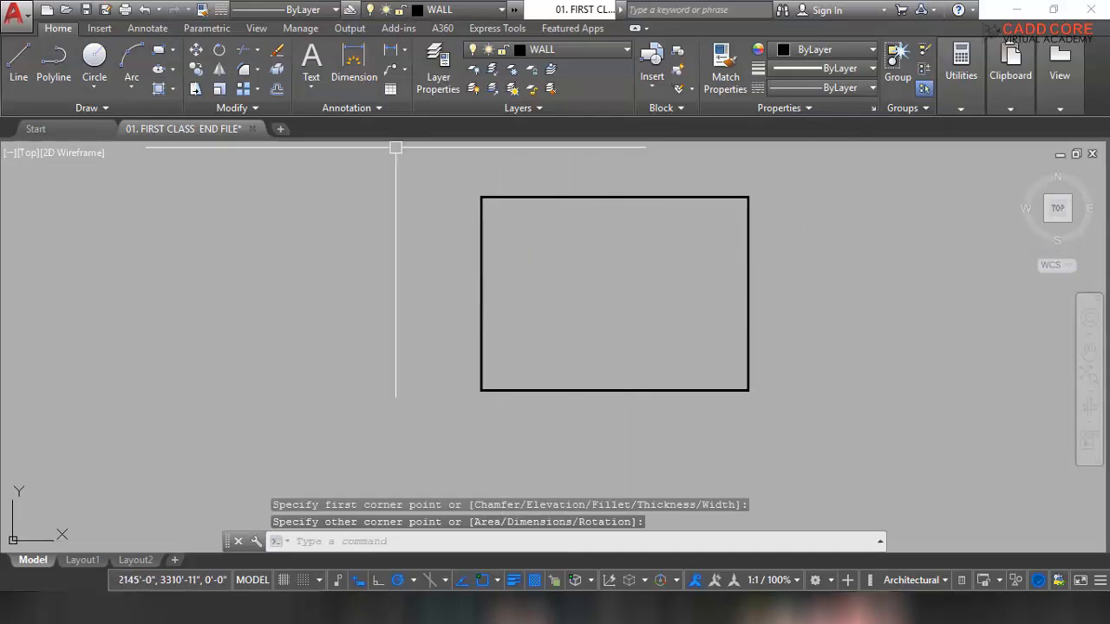
Add a vertical dimension to the small rectangle's left edge, placing the dimension line just outside it.
{"action": "left_click", "coordinate": [359, 69]}
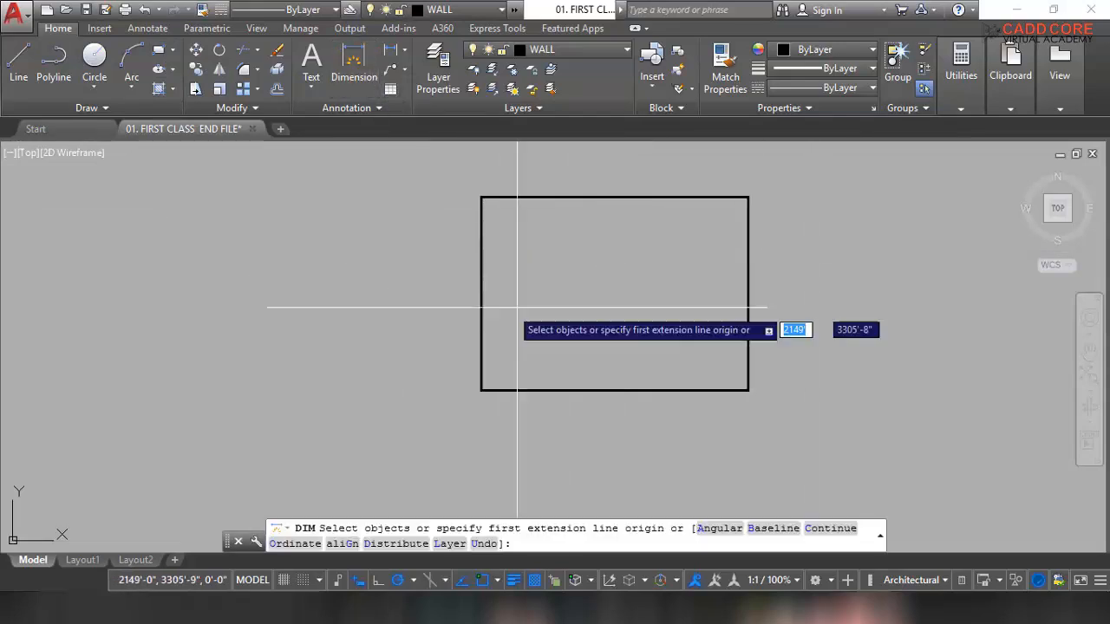
{"action": "left_click", "coordinate": [480, 390]}
{"action": "left_click", "coordinate": [481, 198]}
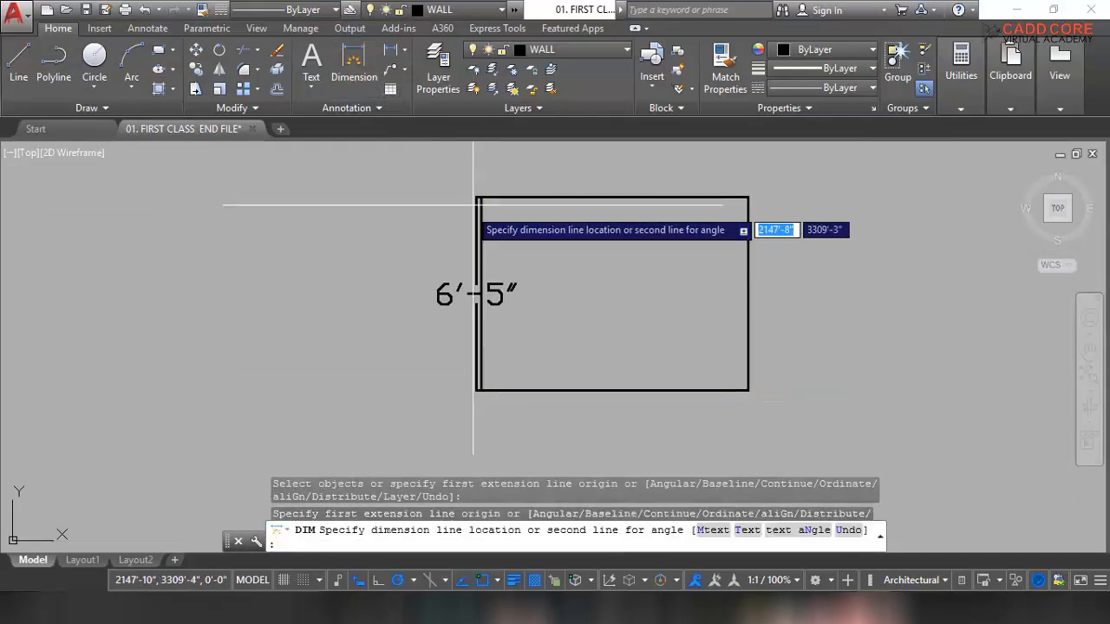
{"action": "left_click", "coordinate": [445, 286]}
{"action": "scroll", "coordinate": [408, 283], "scroll_direction": "up", "scroll_amount": 4}
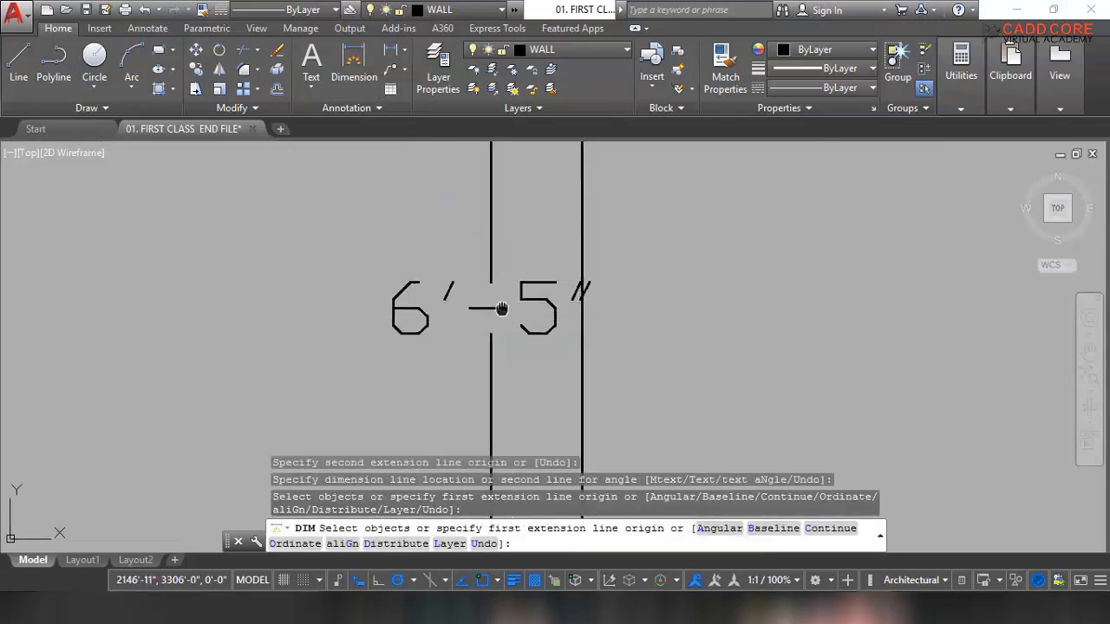
{"action": "key", "text": "Escape"}
Examine the orientation and legibility of the small rectangle's dimension text up close.
{"action": "scroll", "coordinate": [529, 341], "scroll_direction": "down", "scroll_amount": 8}
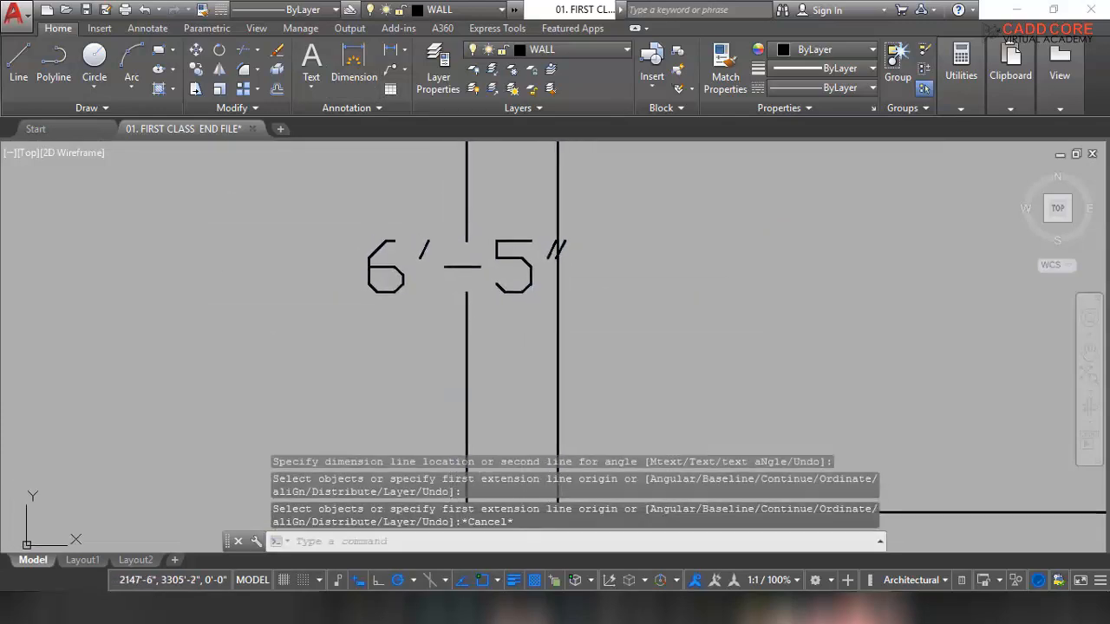
{"action": "scroll", "coordinate": [534, 347], "scroll_direction": "up", "scroll_amount": 8}
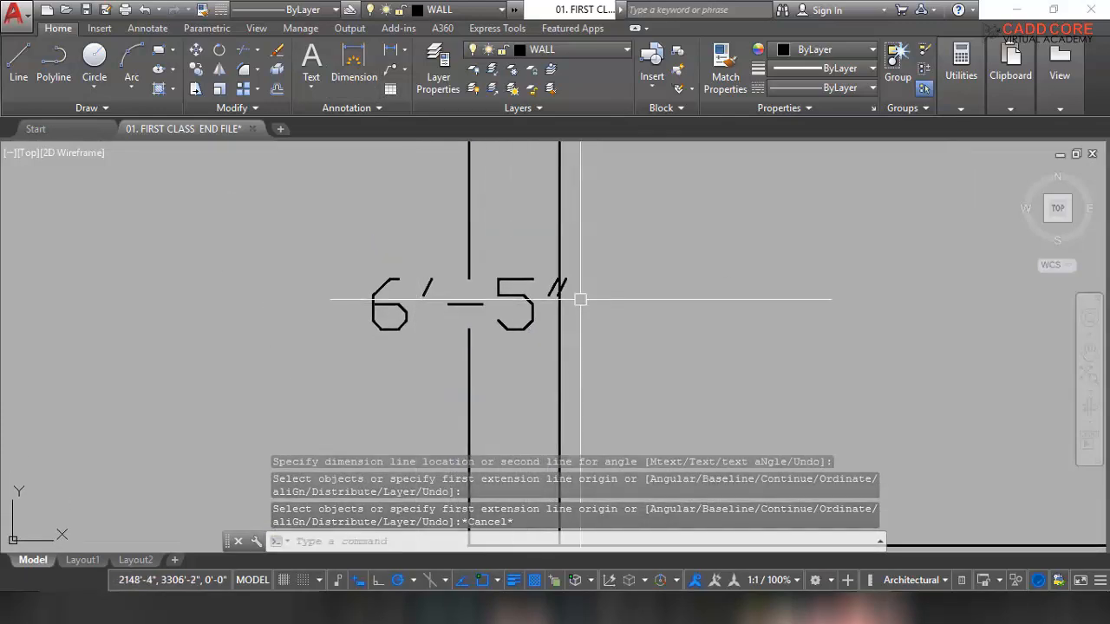
{"action": "scroll", "coordinate": [479, 331], "scroll_direction": "down", "scroll_amount": 3}
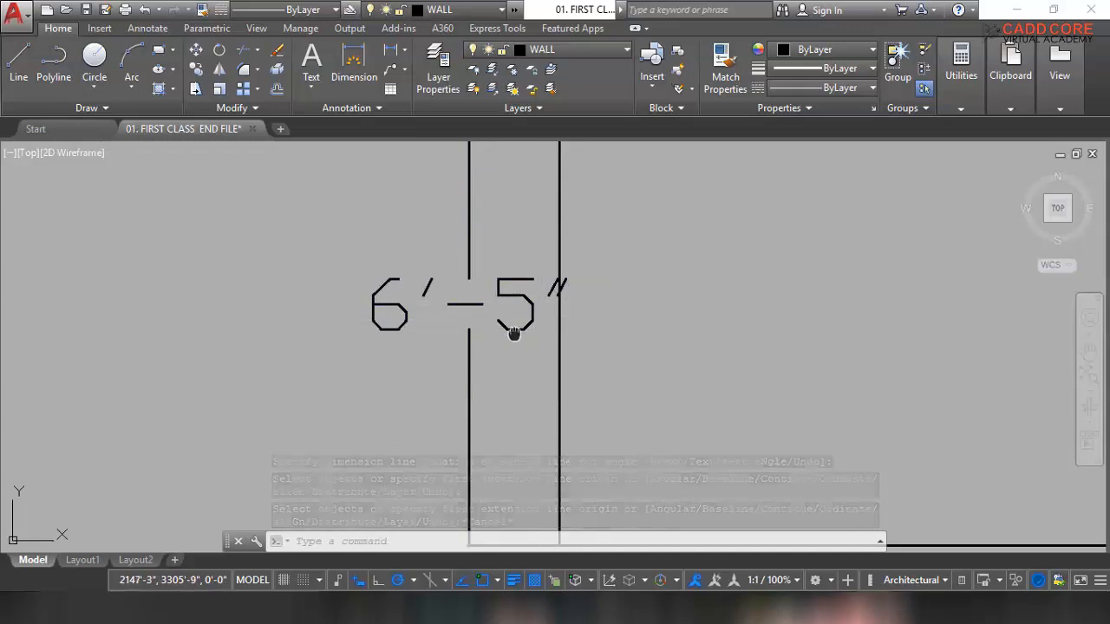
{"action": "scroll", "coordinate": [486, 245], "scroll_direction": "up", "scroll_amount": 5}
{"action": "scroll", "coordinate": [486, 245], "scroll_direction": "down", "scroll_amount": 4}
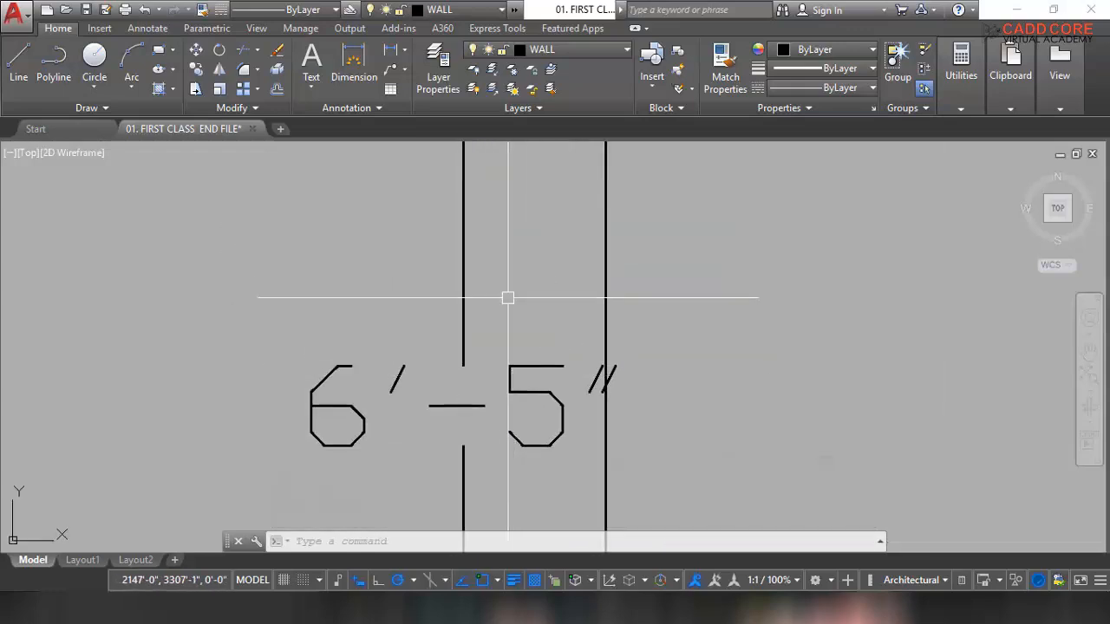
{"action": "scroll", "coordinate": [508, 312], "scroll_direction": "up", "scroll_amount": 5}
{"action": "key", "text": "Escape"}
{"action": "key", "text": "Escape"}
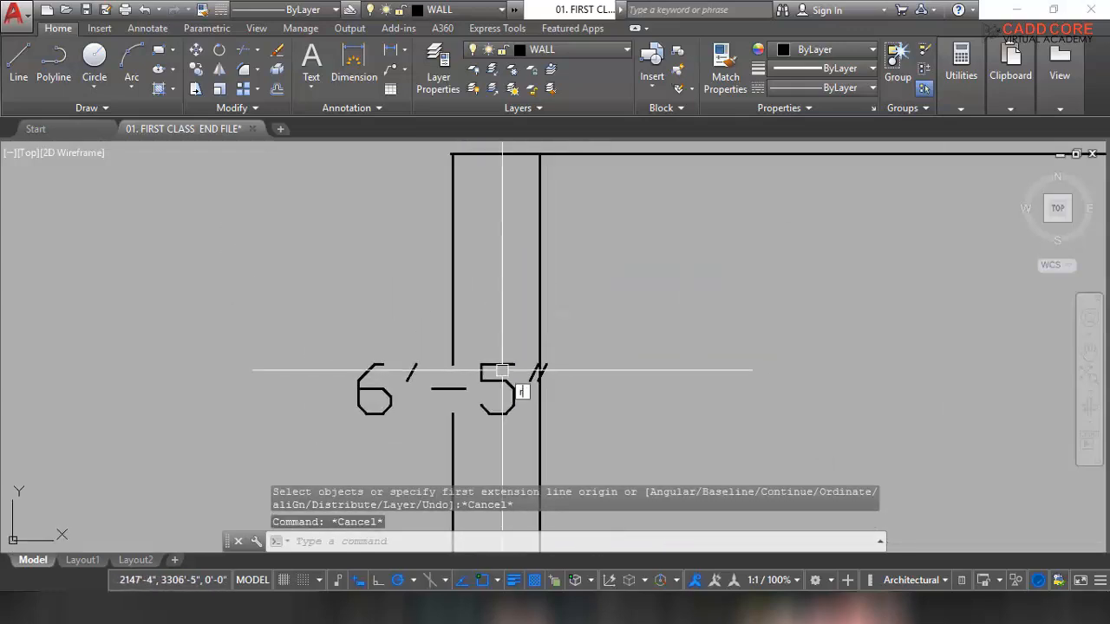
Modify the current dimension style so its text is aligned with the dimension line, save it and close the Dimension Style Manager.
{"action": "type", "text": "r3"}
{"action": "key", "text": "Return"}
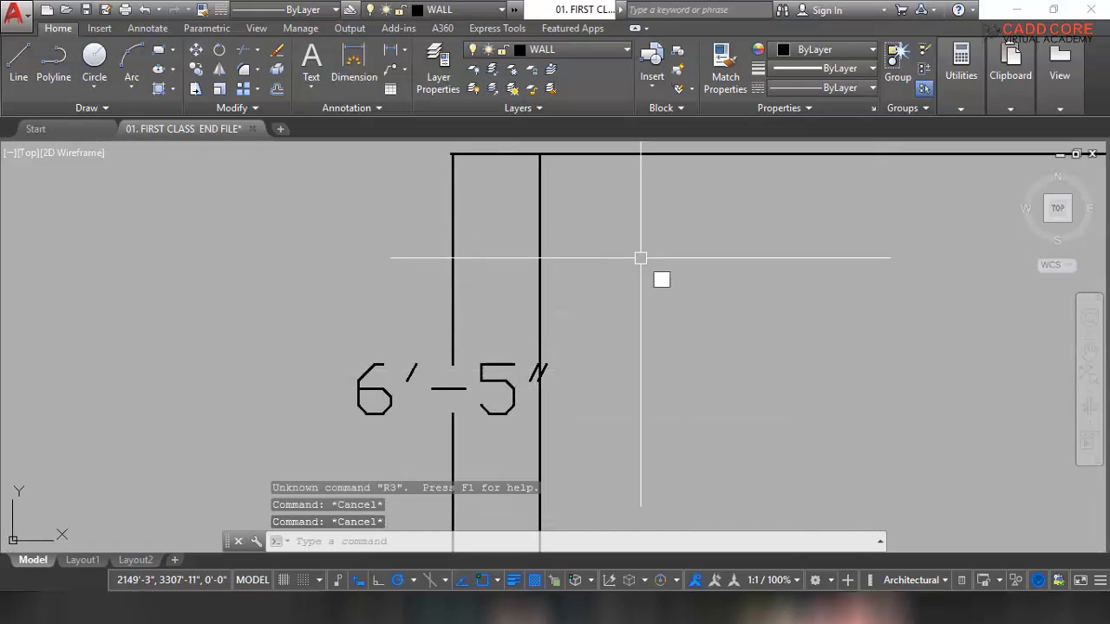
{"action": "type", "text": "d"}
{"action": "key", "text": "Return"}
{"action": "left_click_drag", "start_coordinate": [555, 157], "coordinate": [732, 167]}
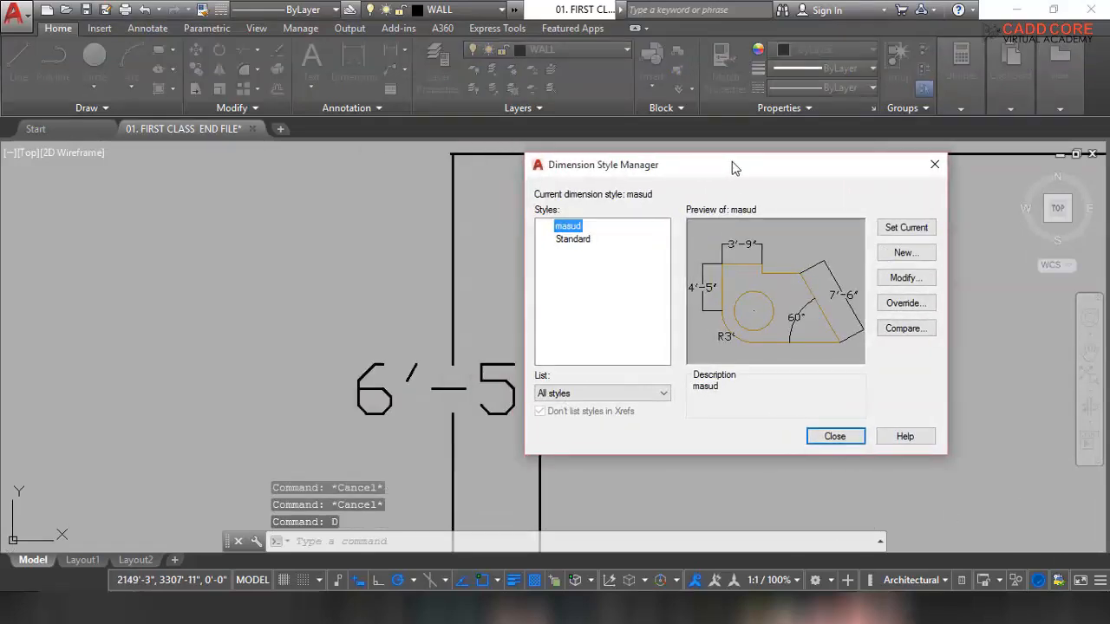
{"action": "left_click", "coordinate": [900, 279]}
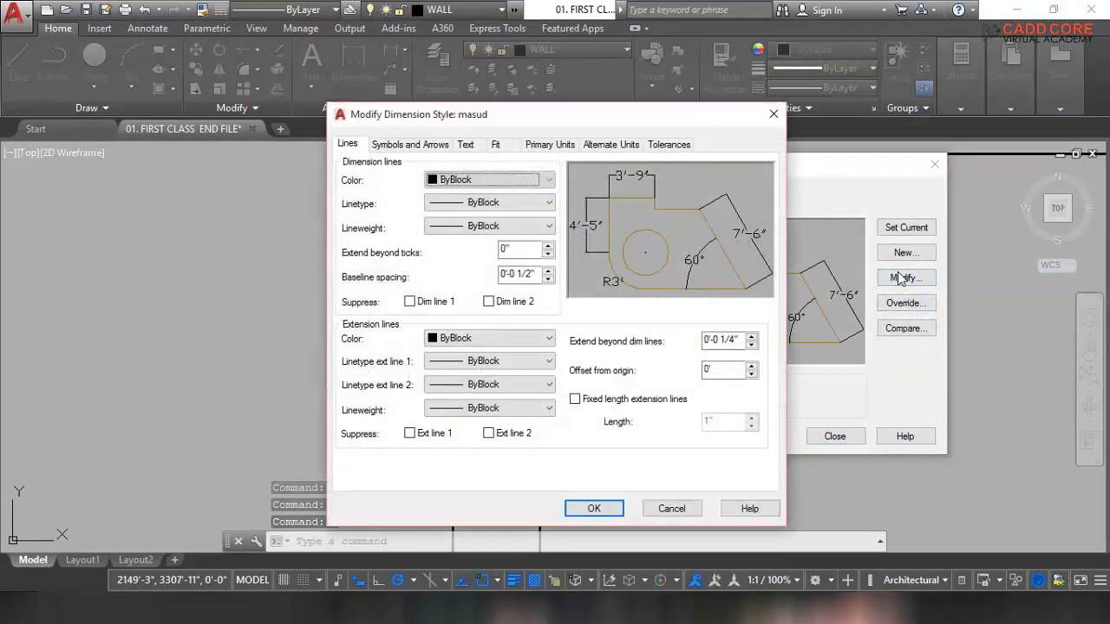
{"action": "left_click_drag", "start_coordinate": [498, 117], "coordinate": [694, 96]}
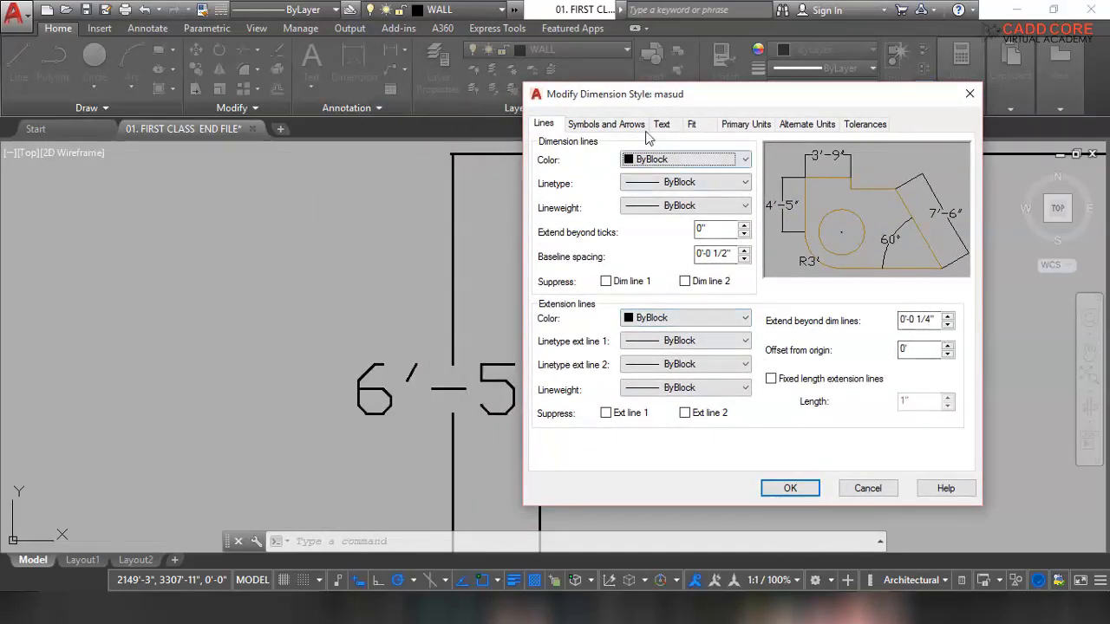
{"action": "left_click", "coordinate": [601, 126]}
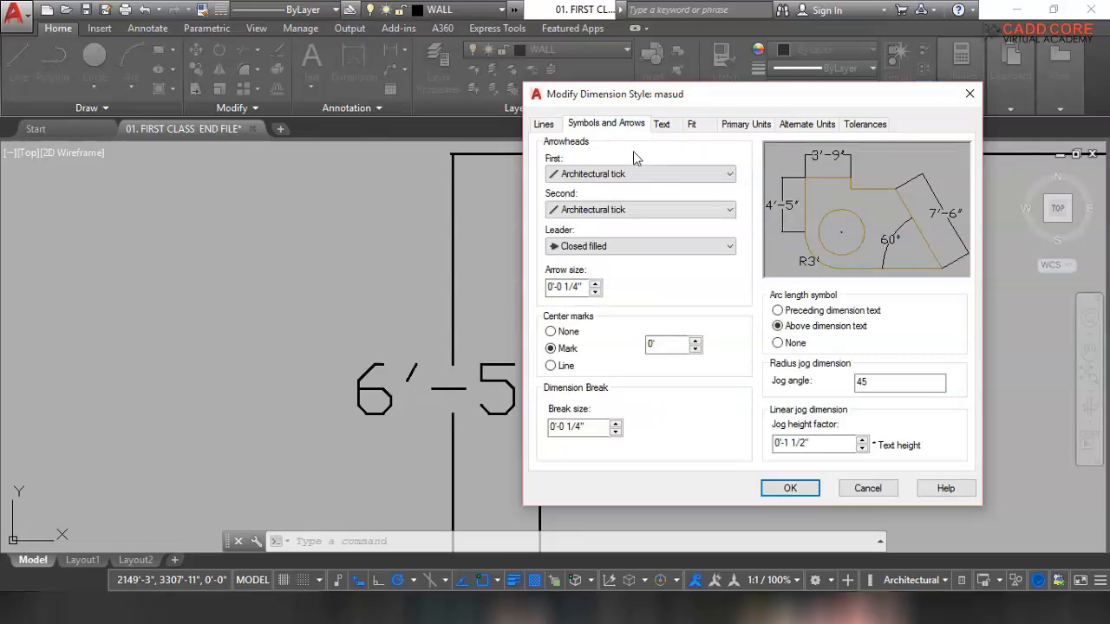
{"action": "left_click", "coordinate": [661, 126]}
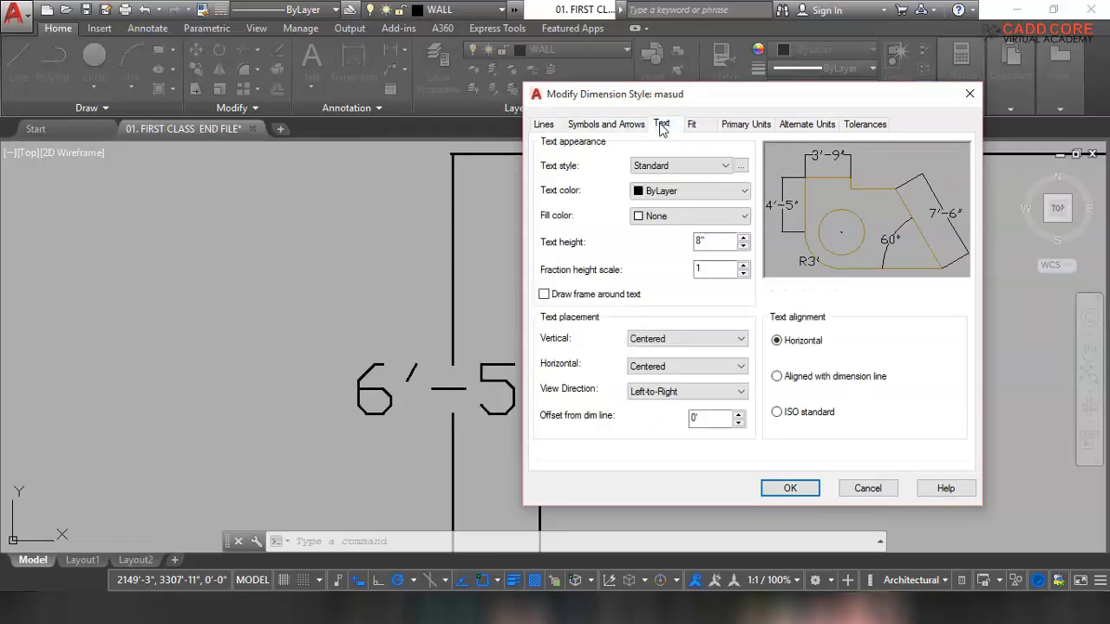
{"action": "left_click", "coordinate": [777, 378]}
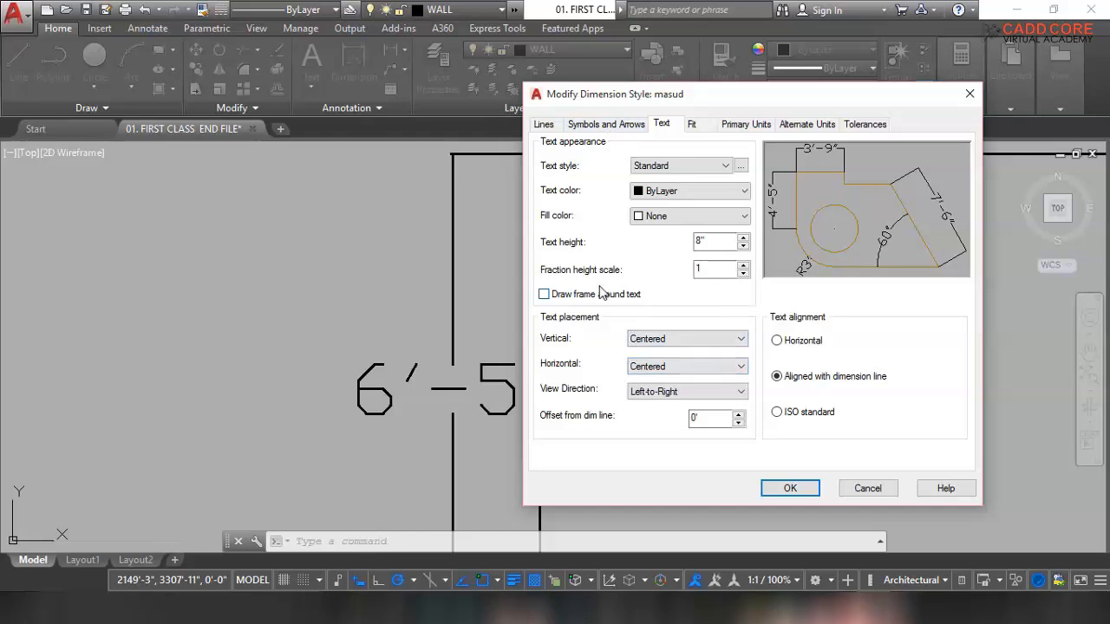
{"action": "left_click", "coordinate": [789, 489]}
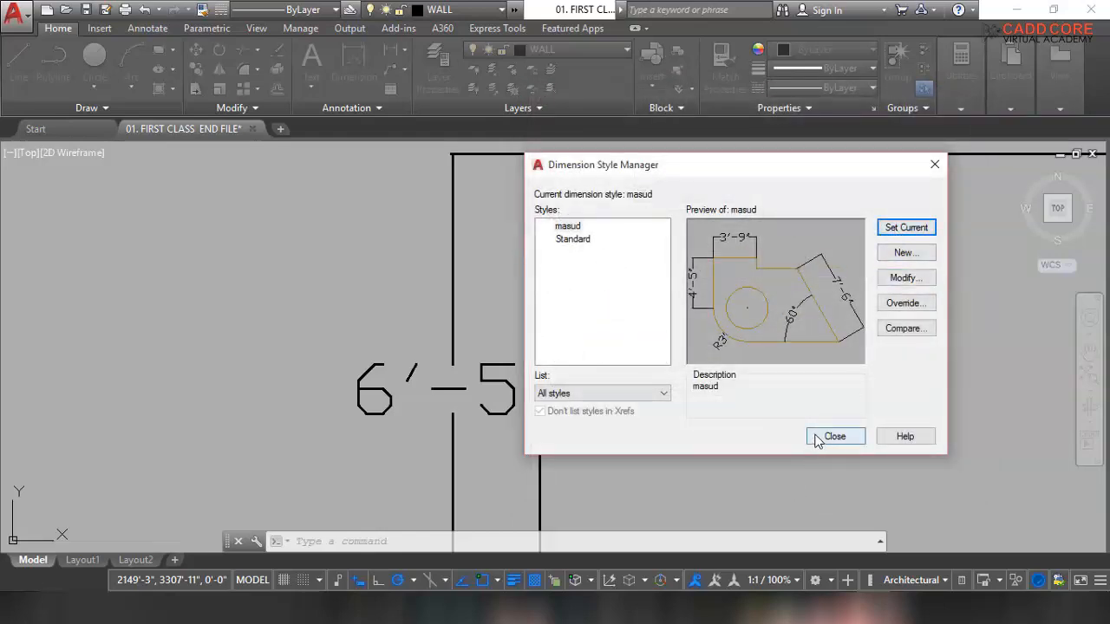
{"action": "left_click", "coordinate": [816, 437]}
Assign the small rectangle's vertical dimension to the dim layer and clear the selection.
{"action": "scroll", "coordinate": [550, 372], "scroll_direction": "down", "scroll_amount": 5}
{"action": "scroll", "coordinate": [554, 295], "scroll_direction": "up", "scroll_amount": 5}
{"action": "scroll", "coordinate": [621, 337], "scroll_direction": "up", "scroll_amount": 4}
{"action": "middle_click_drag", "start_coordinate": [661, 328], "coordinate": [598, 311]}
{"action": "scroll", "coordinate": [600, 259], "scroll_direction": "down", "scroll_amount": 6}
{"action": "left_click", "coordinate": [597, 288]}
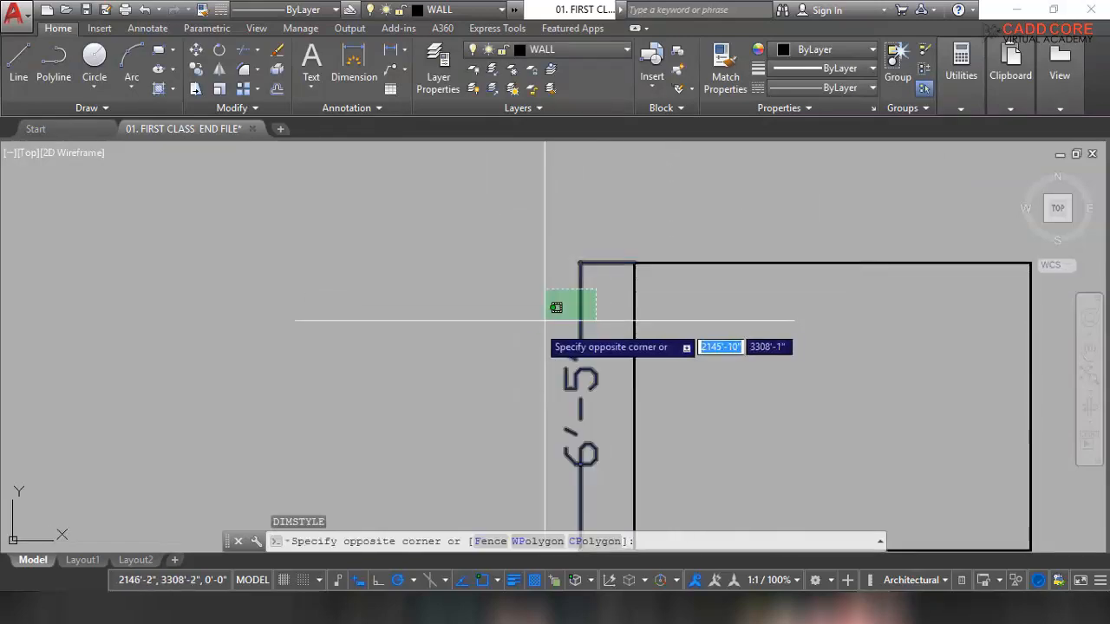
{"action": "left_click", "coordinate": [545, 320]}
{"action": "left_click", "coordinate": [557, 55]}
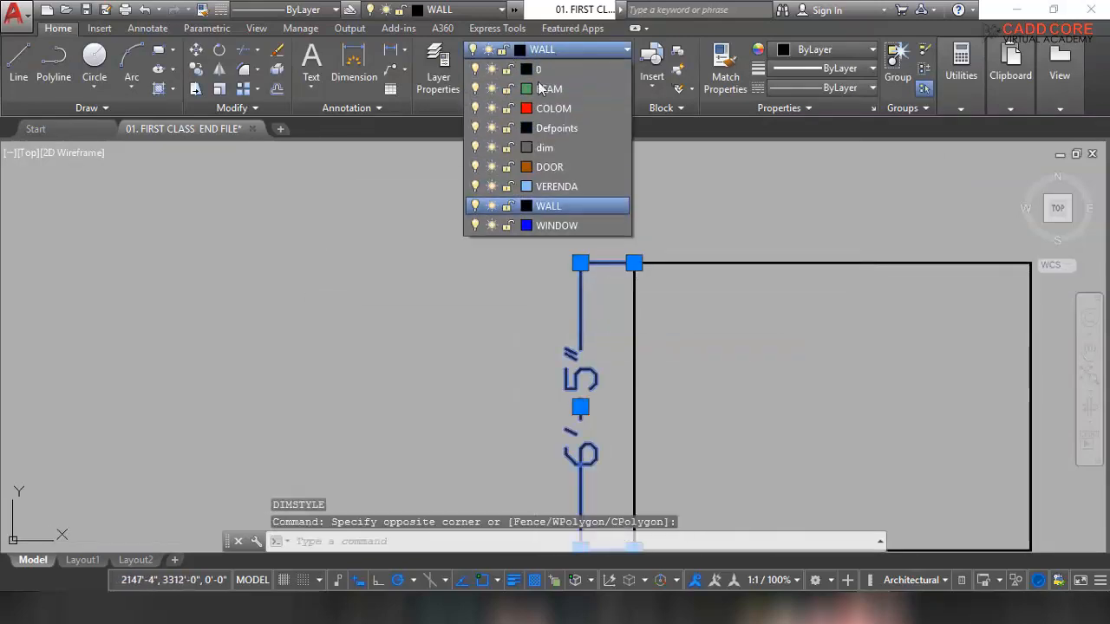
{"action": "left_click", "coordinate": [548, 151]}
{"action": "middle_click_drag", "start_coordinate": [655, 465], "coordinate": [559, 322]}
{"action": "key", "text": "Escape"}
Examine the appearance of the small rectangle's dimension on its new layer.
{"action": "middle_click_drag", "start_coordinate": [433, 169], "coordinate": [434, 261]}
{"action": "scroll", "coordinate": [438, 261], "scroll_direction": "up", "scroll_amount": 5}
{"action": "scroll", "coordinate": [603, 156], "scroll_direction": "up", "scroll_amount": 3}
{"action": "middle_click_drag", "start_coordinate": [605, 156], "coordinate": [633, 308]}
{"action": "scroll", "coordinate": [493, 259], "scroll_direction": "down", "scroll_amount": 7}
{"action": "scroll", "coordinate": [514, 367], "scroll_direction": "up", "scroll_amount": 2}
{"action": "scroll", "coordinate": [503, 318], "scroll_direction": "up", "scroll_amount": 2}
{"action": "middle_click_drag", "start_coordinate": [503, 309], "coordinate": [497, 392]}
{"action": "middle_click_drag", "start_coordinate": [526, 348], "coordinate": [511, 413]}
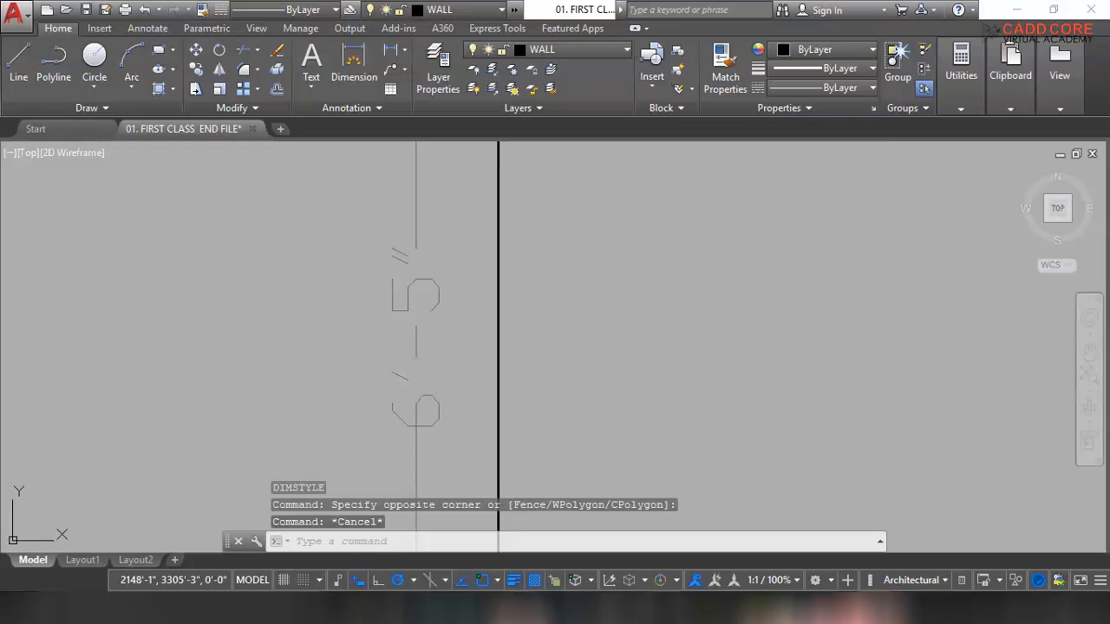
Erase the large outer rectangle together with its vertical dimension and save the drawing.
{"action": "key", "text": "ctrl+s"}
{"action": "middle_click_drag", "start_coordinate": [577, 375], "coordinate": [464, 332]}
{"action": "scroll", "coordinate": [465, 331], "scroll_direction": "down", "scroll_amount": 3}
{"action": "scroll", "coordinate": [496, 322], "scroll_direction": "up", "scroll_amount": 2}
{"action": "middle_click_drag", "start_coordinate": [515, 369], "coordinate": [590, 397]}
{"action": "scroll", "coordinate": [587, 340], "scroll_direction": "down", "scroll_amount": 7}
{"action": "scroll", "coordinate": [587, 342], "scroll_direction": "up", "scroll_amount": 7}
{"action": "scroll", "coordinate": [585, 344], "scroll_direction": "down", "scroll_amount": 3}
{"action": "scroll", "coordinate": [577, 349], "scroll_direction": "up", "scroll_amount": 4}
{"action": "left_click", "coordinate": [571, 323]}
{"action": "left_click", "coordinate": [458, 214]}
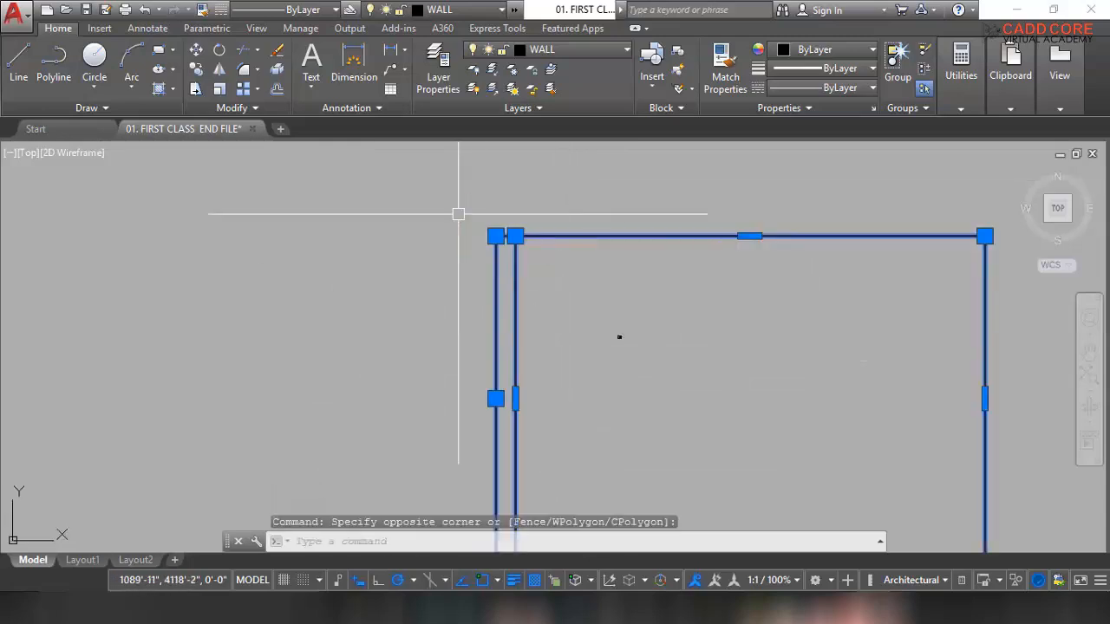
{"action": "key", "text": "Delete"}
{"action": "scroll", "coordinate": [627, 341], "scroll_direction": "up", "scroll_amount": 15}
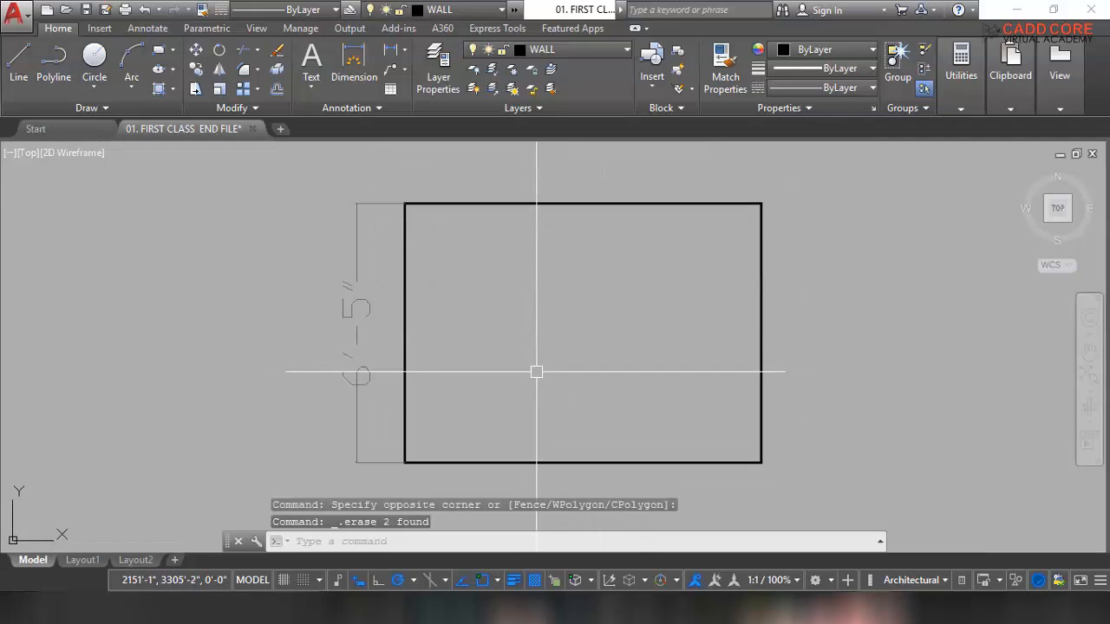
{"action": "key", "text": "ctrl+s"}
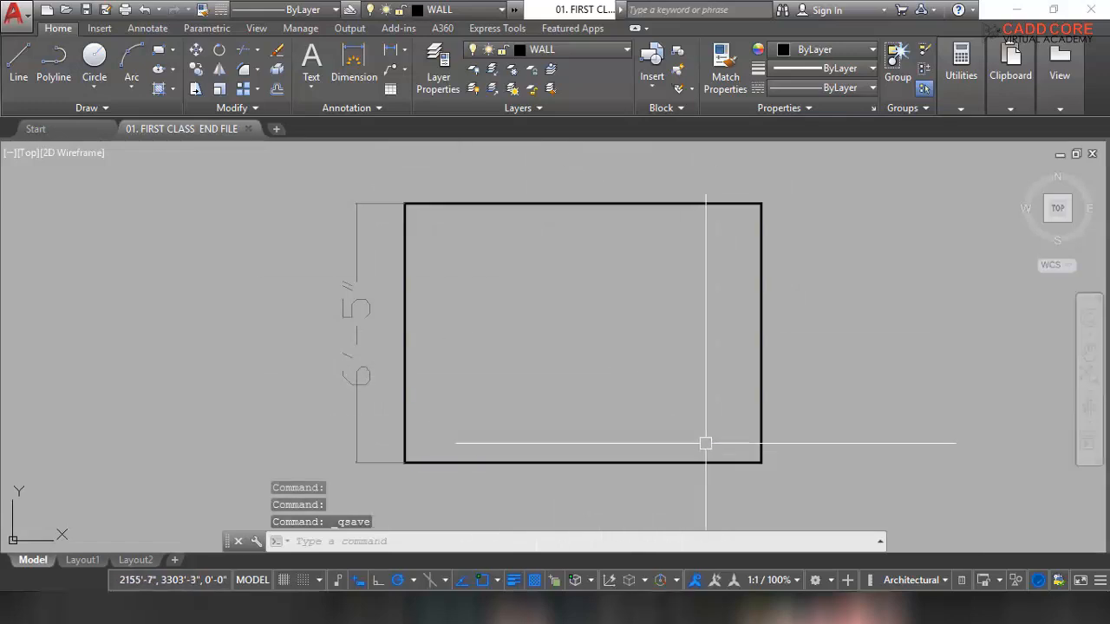
Draw a vertical line with Ortho on, starting above the rectangle's upper edge and ending inside the rectangle.
{"action": "middle_click_drag", "start_coordinate": [661, 426], "coordinate": [633, 433]}
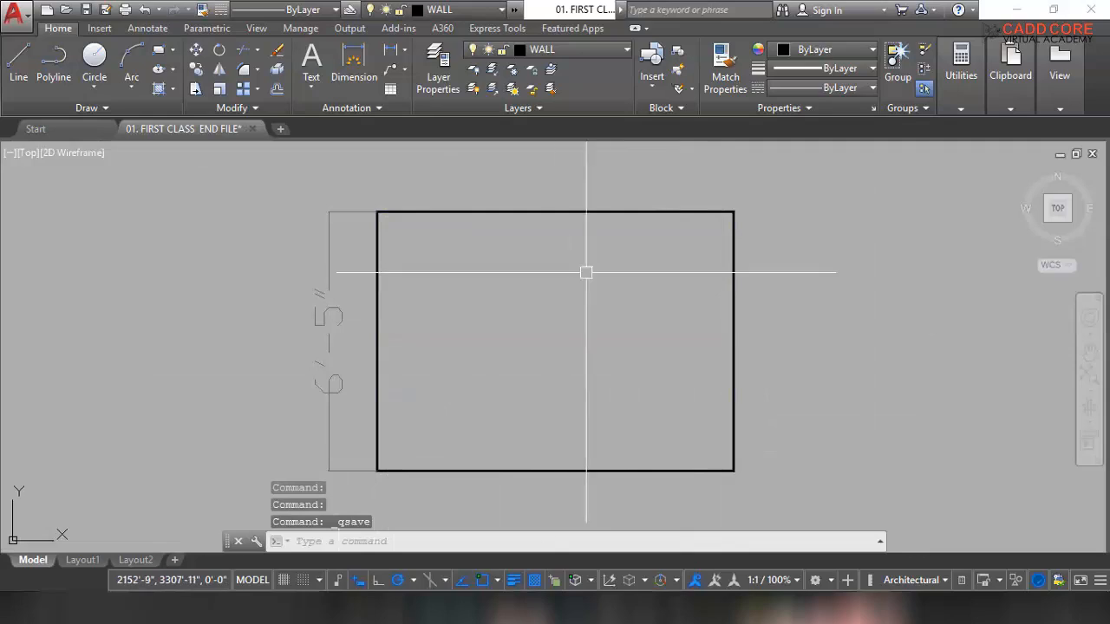
{"action": "left_click", "coordinate": [17, 67]}
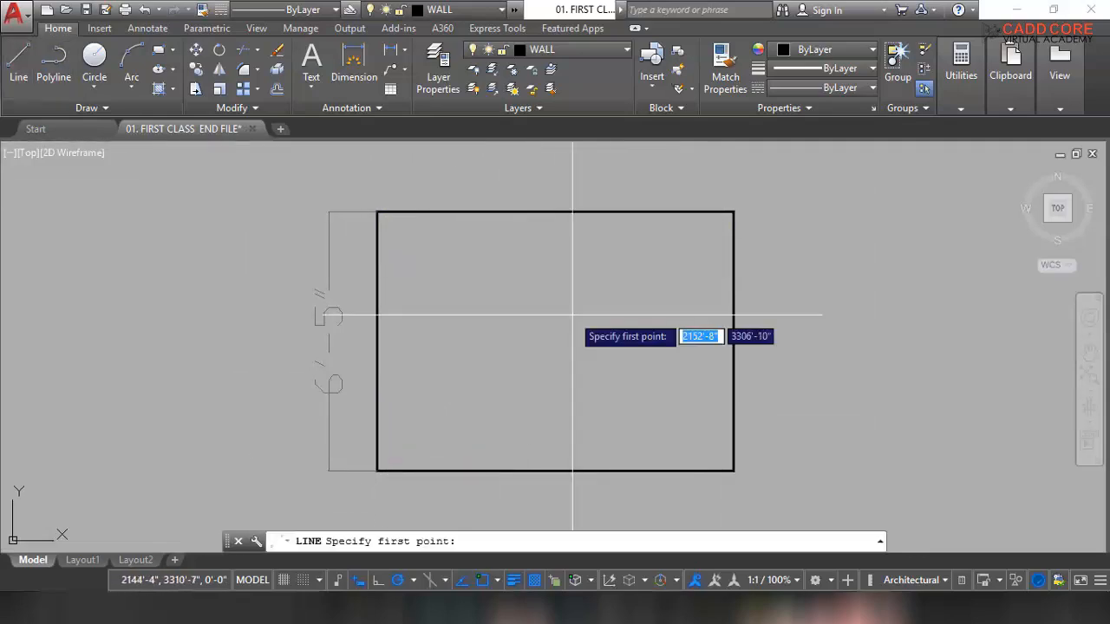
{"action": "left_click", "coordinate": [523, 176]}
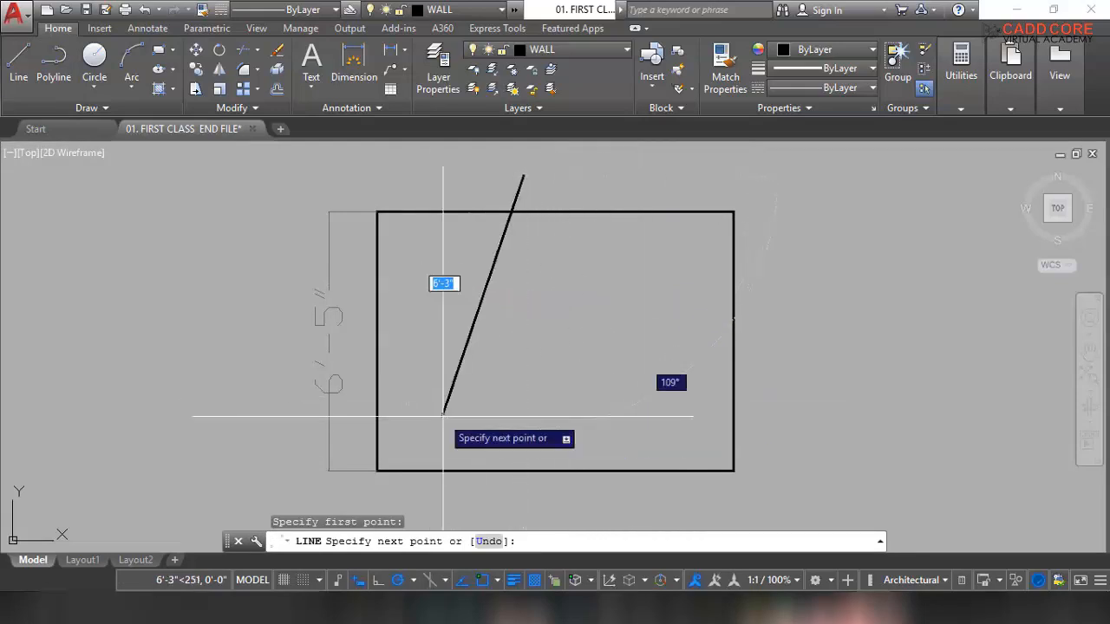
{"action": "middle_click_drag", "start_coordinate": [507, 401], "coordinate": [505, 384]}
{"action": "key", "text": "F8"}
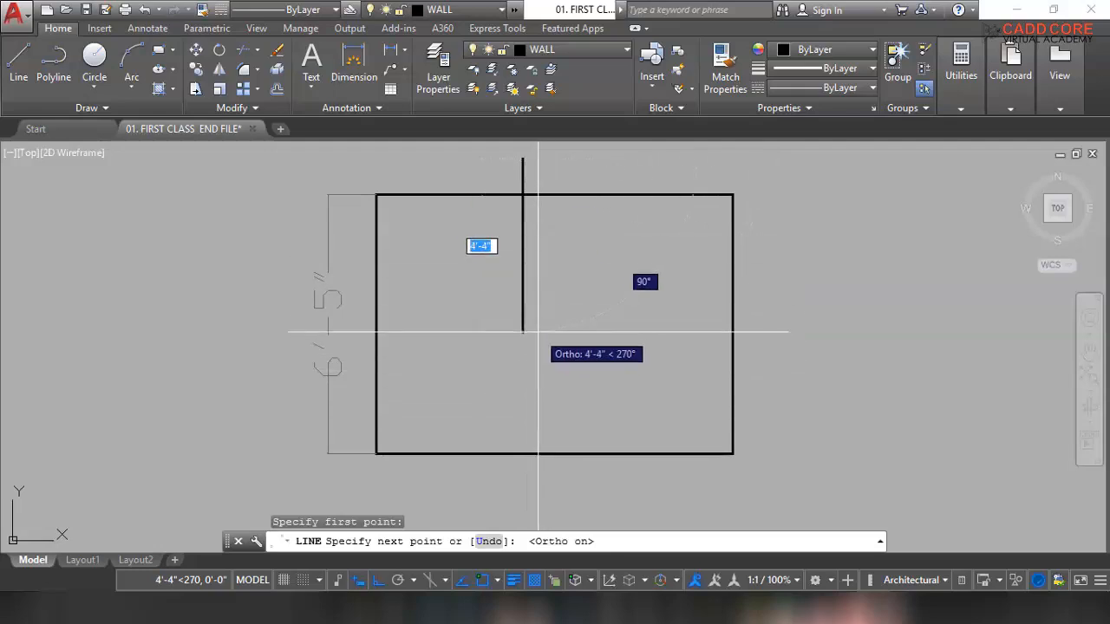
{"action": "type", "text": "4"}
{"action": "key", "text": "F8"}
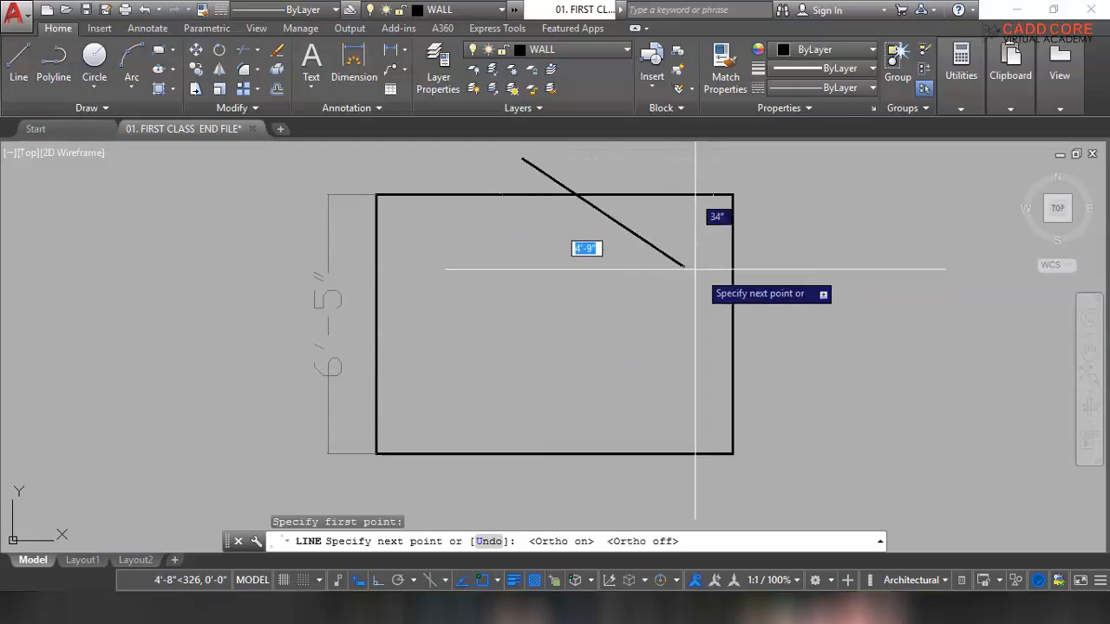
{"action": "key", "text": "F8"}
{"action": "left_click", "coordinate": [550, 352]}
{"action": "key", "text": "Escape"}
Assign the new vertical line to the BEAM layer and clear the selection.
{"action": "scroll", "coordinate": [512, 160], "scroll_direction": "up", "scroll_amount": 2}
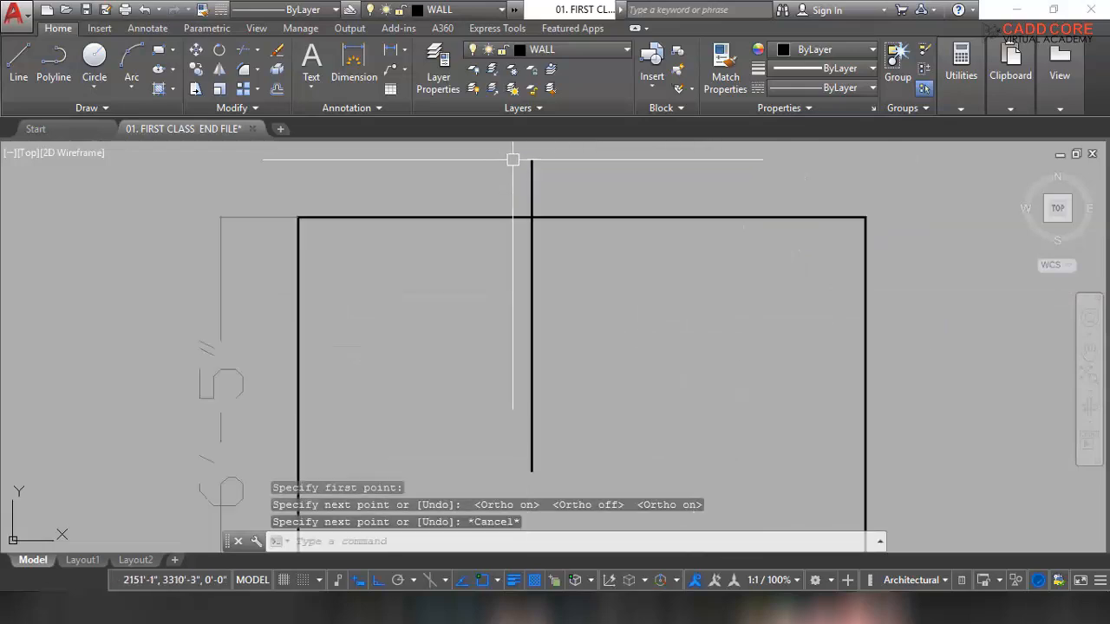
{"action": "middle_click_drag", "start_coordinate": [513, 159], "coordinate": [521, 220]}
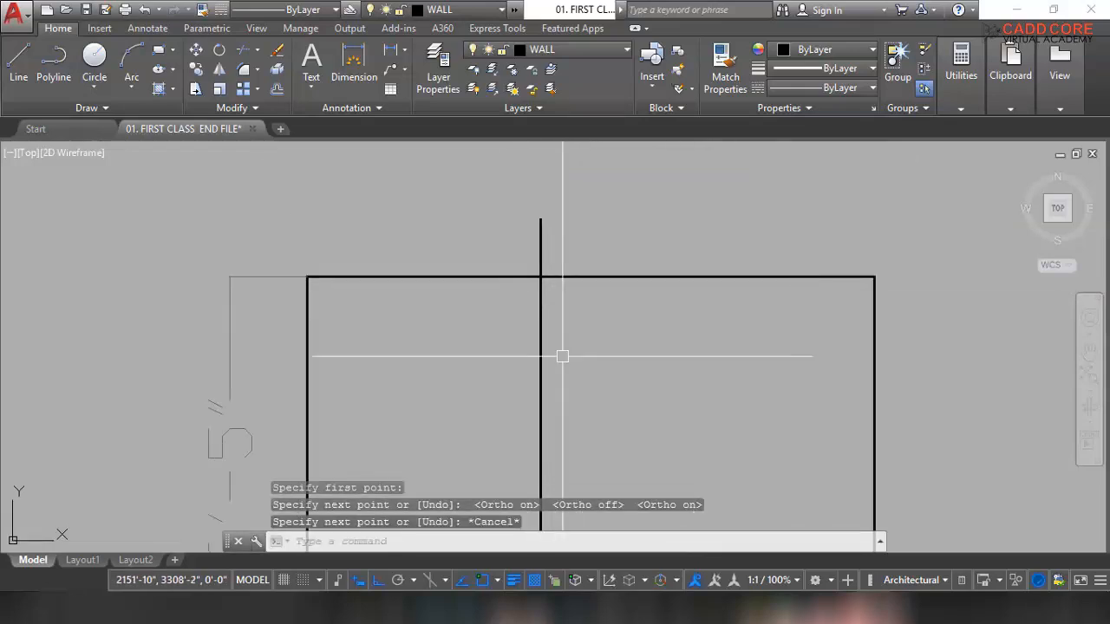
{"action": "mouse_move", "coordinate": [633, 376]}
{"action": "middle_mouse_down"}
{"action": "mouse_move", "coordinate": [574, 381]}
{"action": "mouse_move", "coordinate": [575, 354]}
{"action": "middle_mouse_up"}
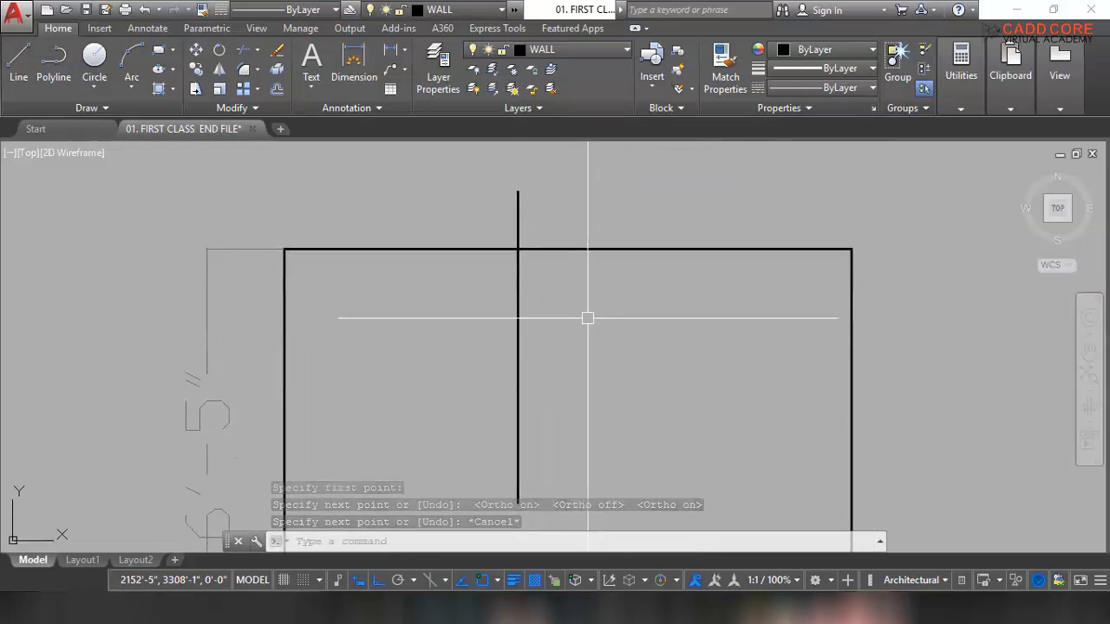
{"action": "left_click", "coordinate": [607, 316]}
{"action": "left_click", "coordinate": [477, 316]}
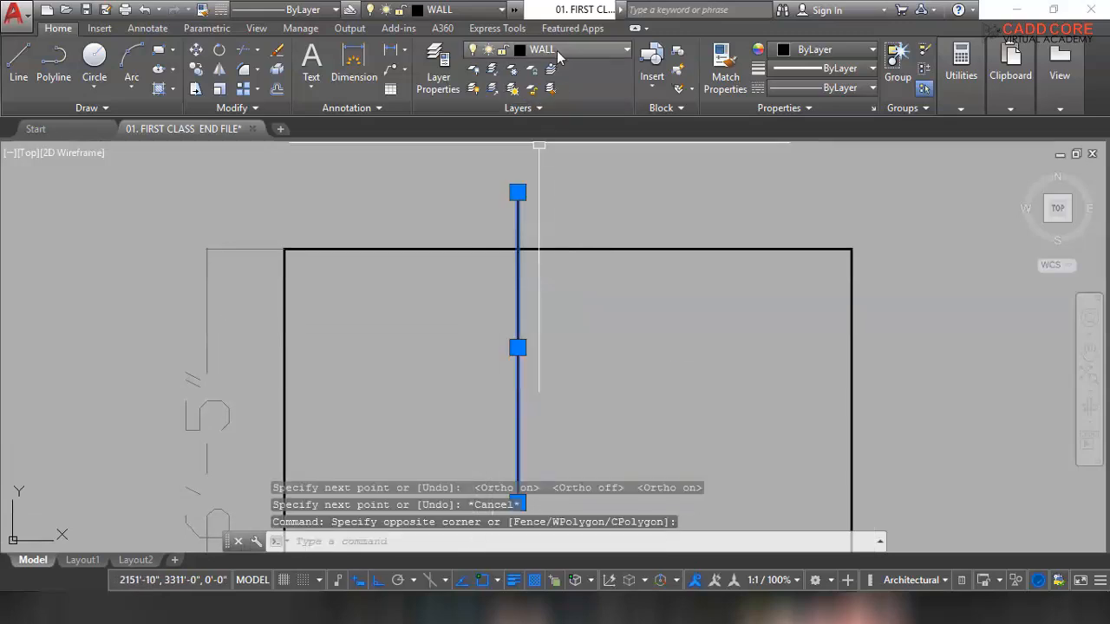
{"action": "left_click", "coordinate": [560, 52]}
{"action": "left_click", "coordinate": [572, 92]}
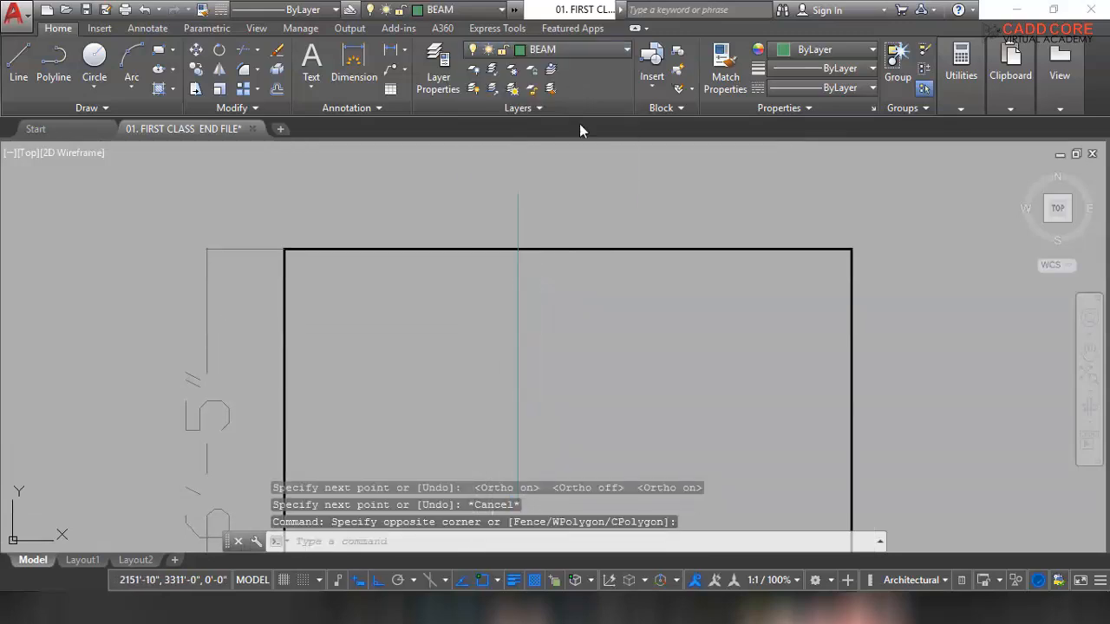
{"action": "key", "text": "Escape"}
{"action": "middle_click_drag", "start_coordinate": [517, 349], "coordinate": [601, 336]}
{"action": "middle_click_drag", "start_coordinate": [558, 299], "coordinate": [560, 298]}
{"action": "key", "text": "Return"}
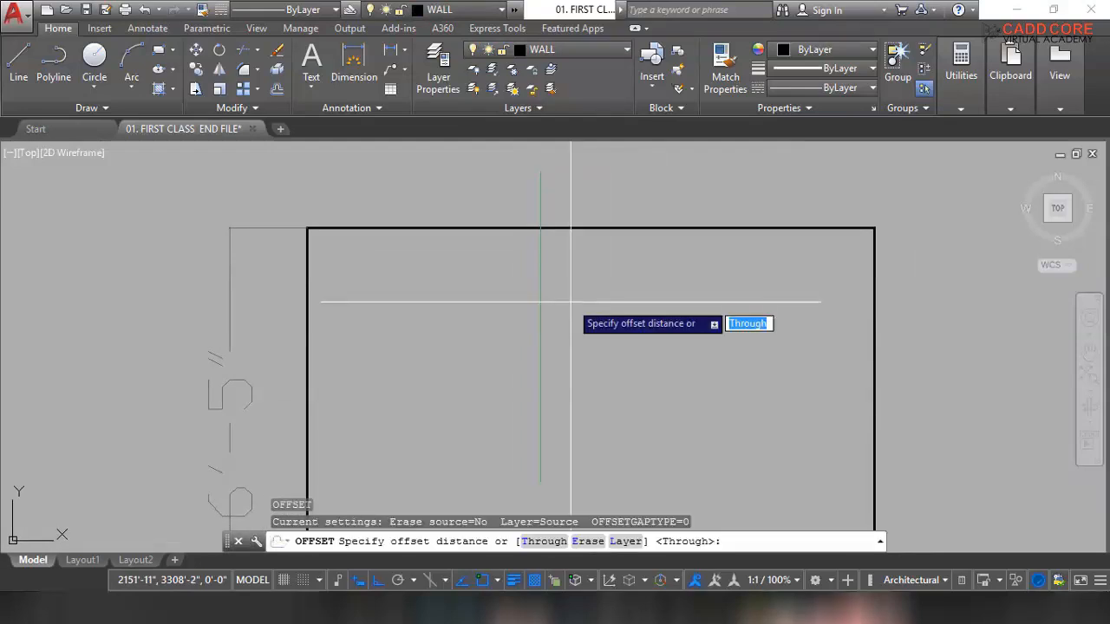
{"action": "type", "text": "10"}
{"action": "key", "text": "Return"}
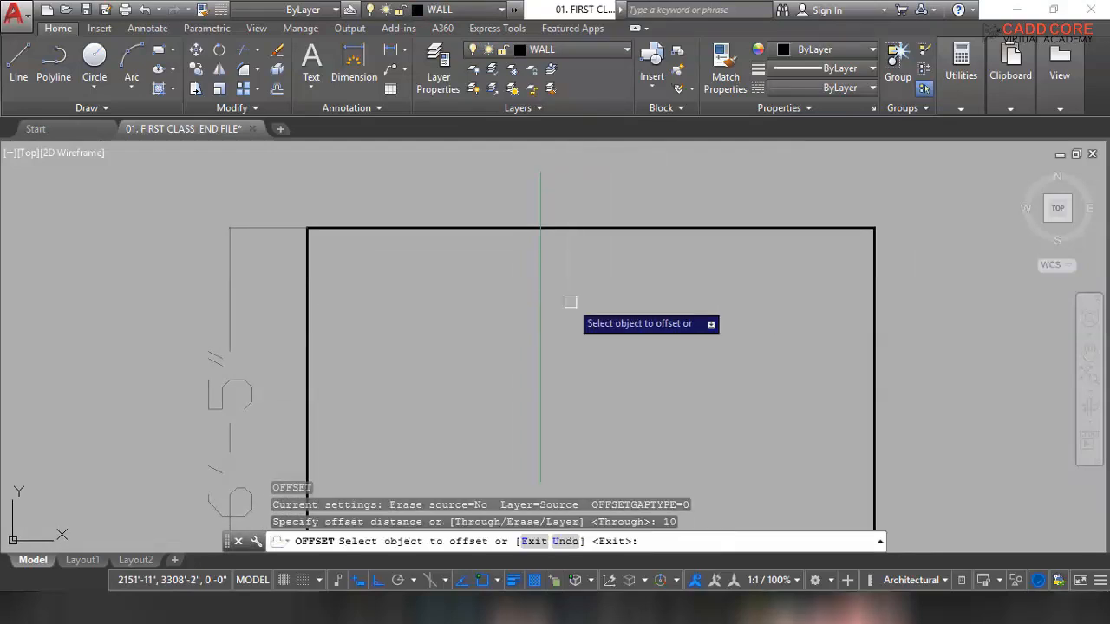
{"action": "left_click", "coordinate": [540, 305]}
{"action": "right_click", "coordinate": [565, 301]}
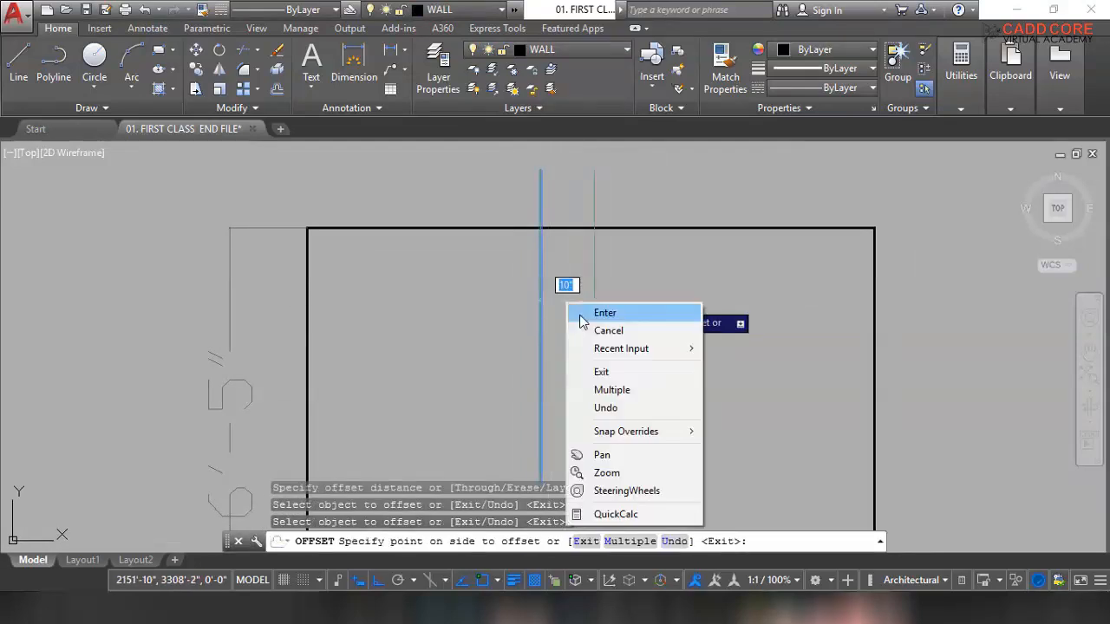
{"action": "left_click", "coordinate": [600, 313]}
{"action": "middle_click_drag", "start_coordinate": [625, 275], "coordinate": [580, 297]}
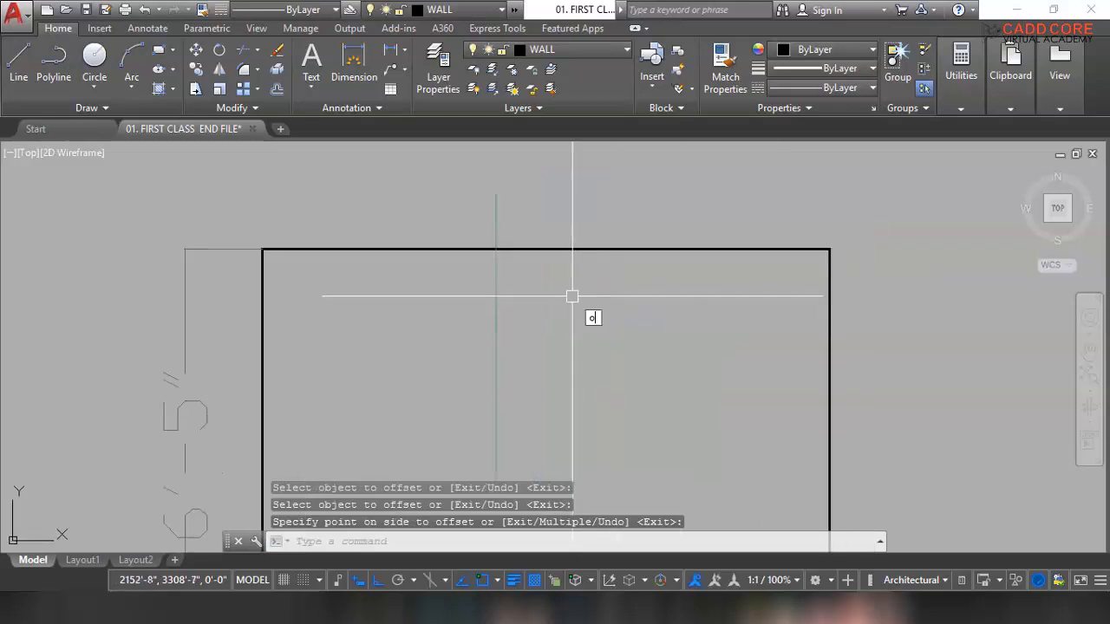
Offset the vertical BEAM line by 10 inches to its right side.
{"action": "type", "text": "o"}
{"action": "key", "text": "Return"}
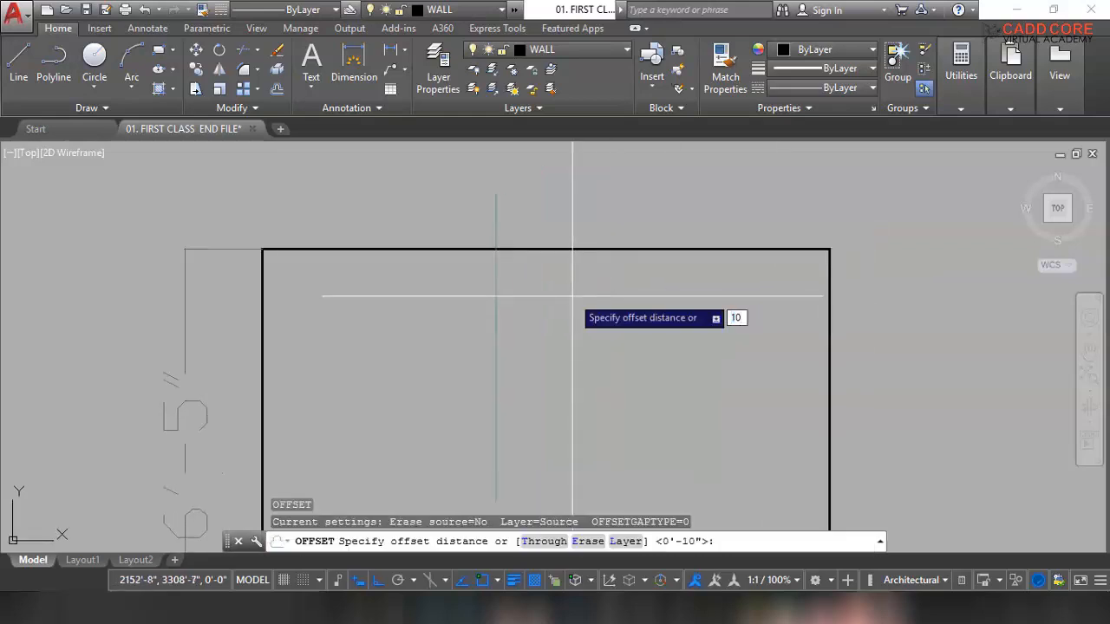
{"action": "type", "text": "10"}
{"action": "key", "text": "Return"}
{"action": "left_click", "coordinate": [497, 314]}
{"action": "left_click", "coordinate": [556, 302]}
{"action": "scroll", "coordinate": [572, 299], "scroll_direction": "down", "scroll_amount": 5}
{"action": "key", "text": "Return"}
{"action": "scroll", "coordinate": [607, 304], "scroll_direction": "up", "scroll_amount": 5}
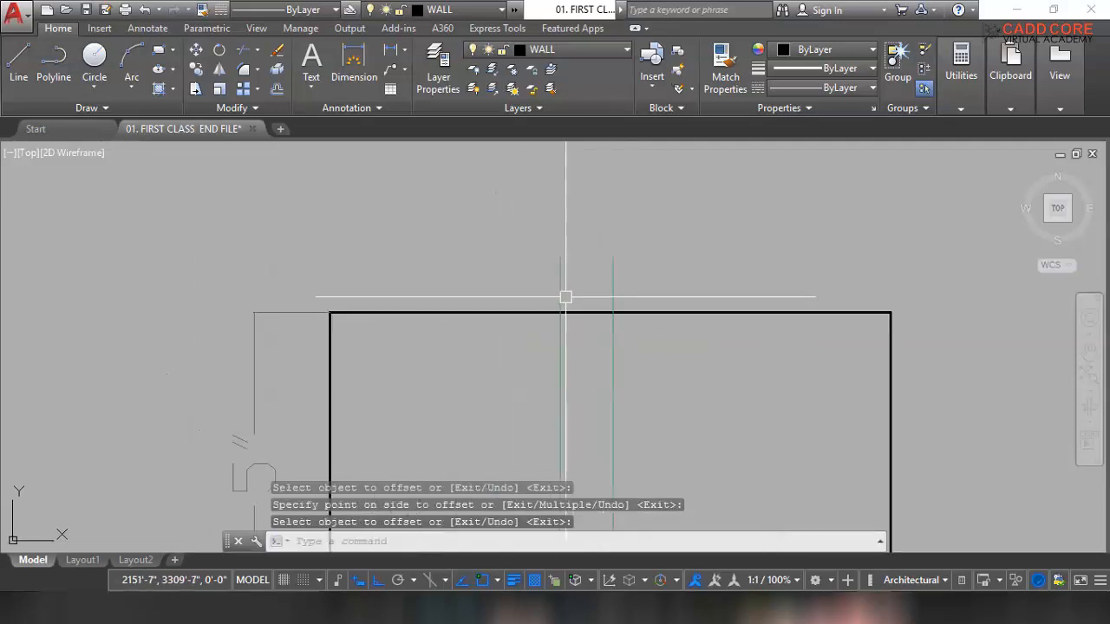
{"action": "type", "text": "tr"}
{"action": "key", "text": "Return"}
{"action": "left_click", "coordinate": [659, 271]}
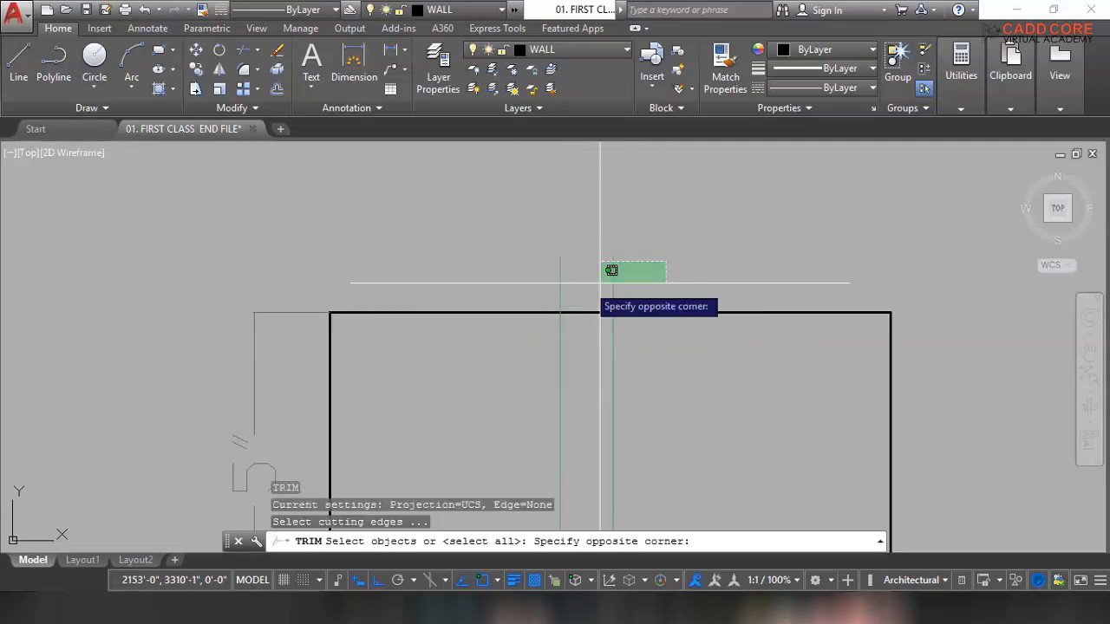
{"action": "left_click", "coordinate": [550, 277]}
{"action": "key", "text": "Escape"}
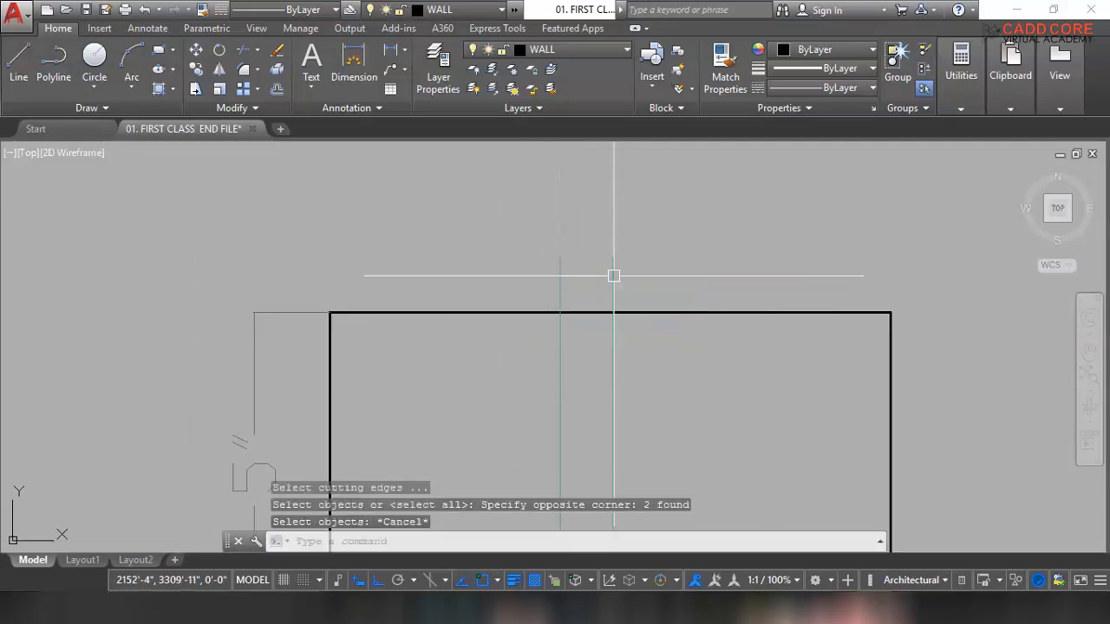
Trim the ends of both BEAM lines that stick out above the rectangle's upper edge and save the drawing.
{"action": "key", "text": "Return"}
{"action": "key", "text": "Return"}
{"action": "left_click", "coordinate": [644, 268]}
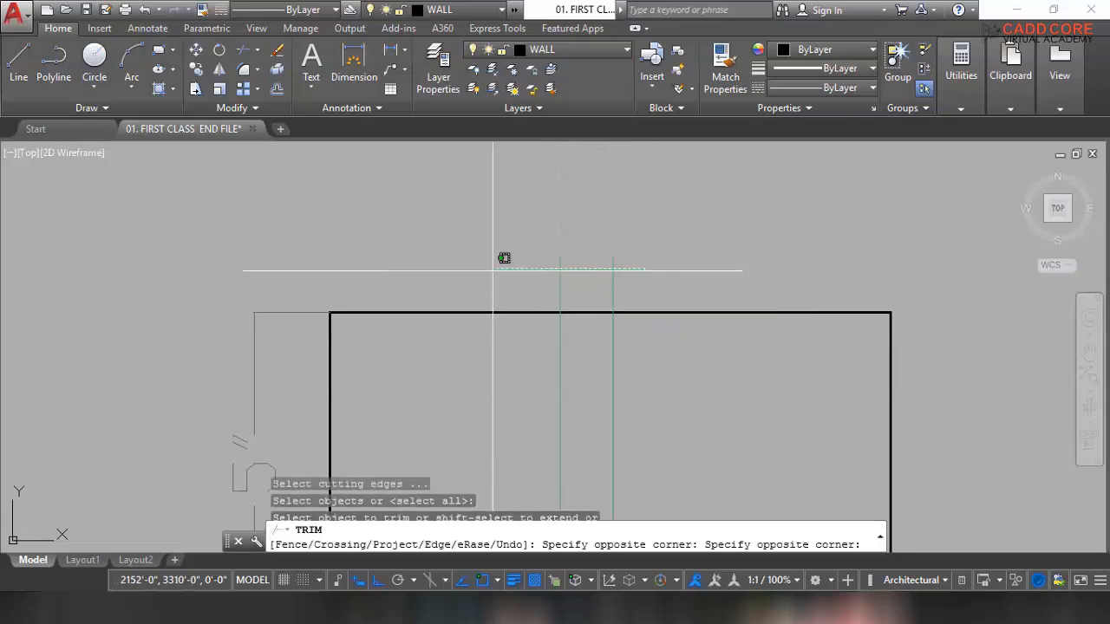
{"action": "left_click", "coordinate": [493, 271]}
{"action": "key", "text": "Escape"}
{"action": "scroll", "coordinate": [562, 300], "scroll_direction": "down", "scroll_amount": 4}
{"action": "scroll", "coordinate": [542, 314], "scroll_direction": "up", "scroll_amount": 2}
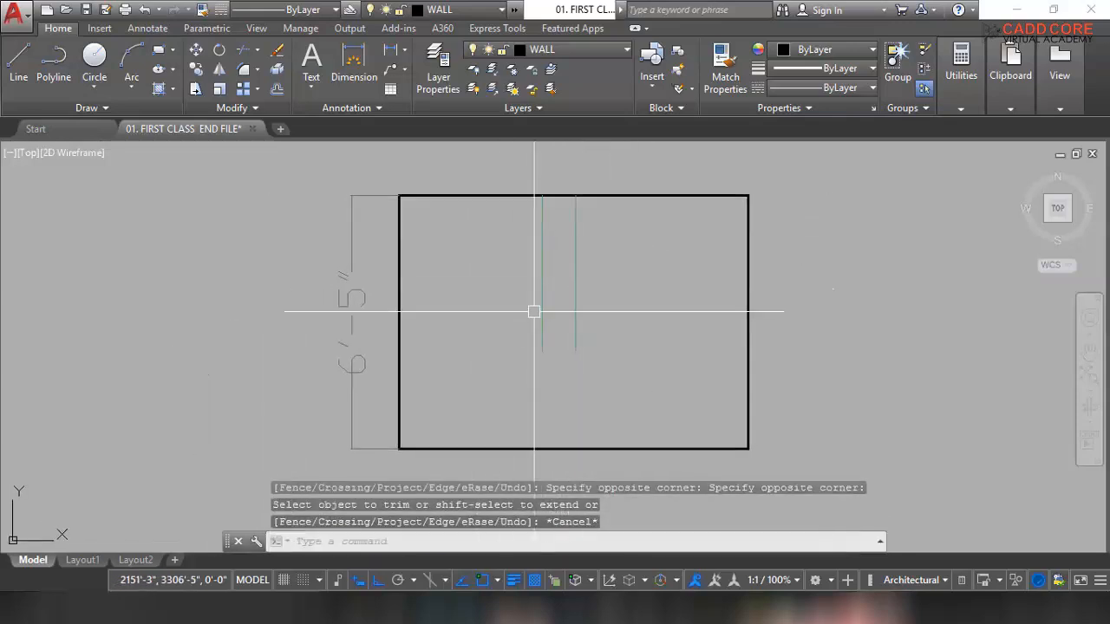
{"action": "mouse_move", "coordinate": [534, 311]}
{"action": "middle_mouse_down"}
{"action": "mouse_move", "coordinate": [500, 333]}
{"action": "mouse_move", "coordinate": [532, 312]}
{"action": "middle_mouse_up"}
{"action": "key", "text": "ctrl+s"}
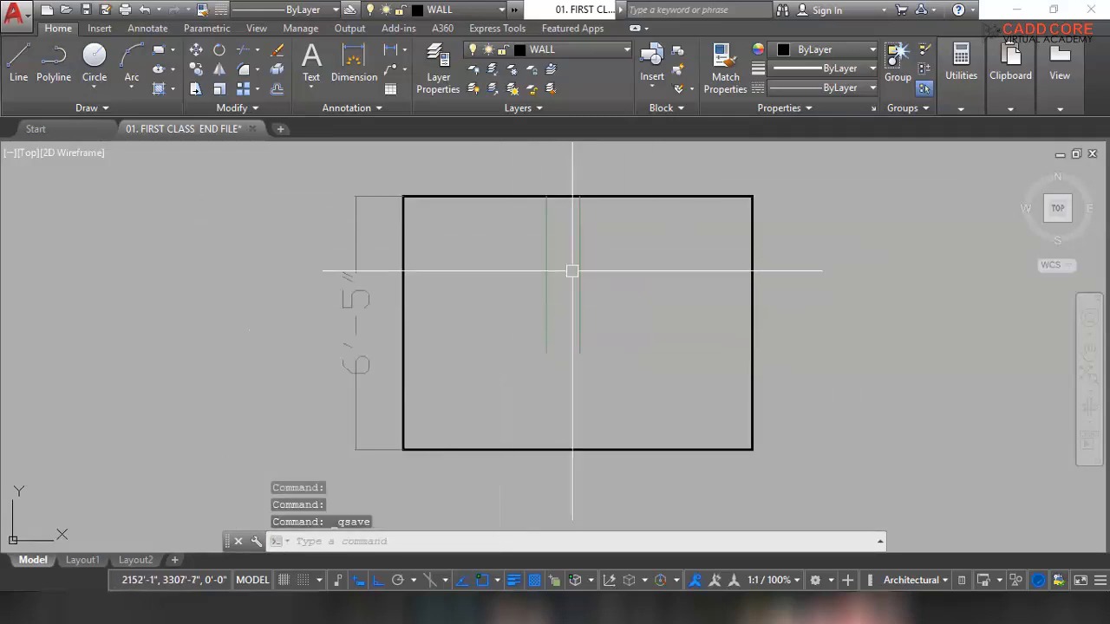
{"action": "middle_click_drag", "start_coordinate": [553, 303], "coordinate": [547, 316]}
{"action": "left_click", "coordinate": [629, 252]}
{"action": "left_click", "coordinate": [485, 257]}
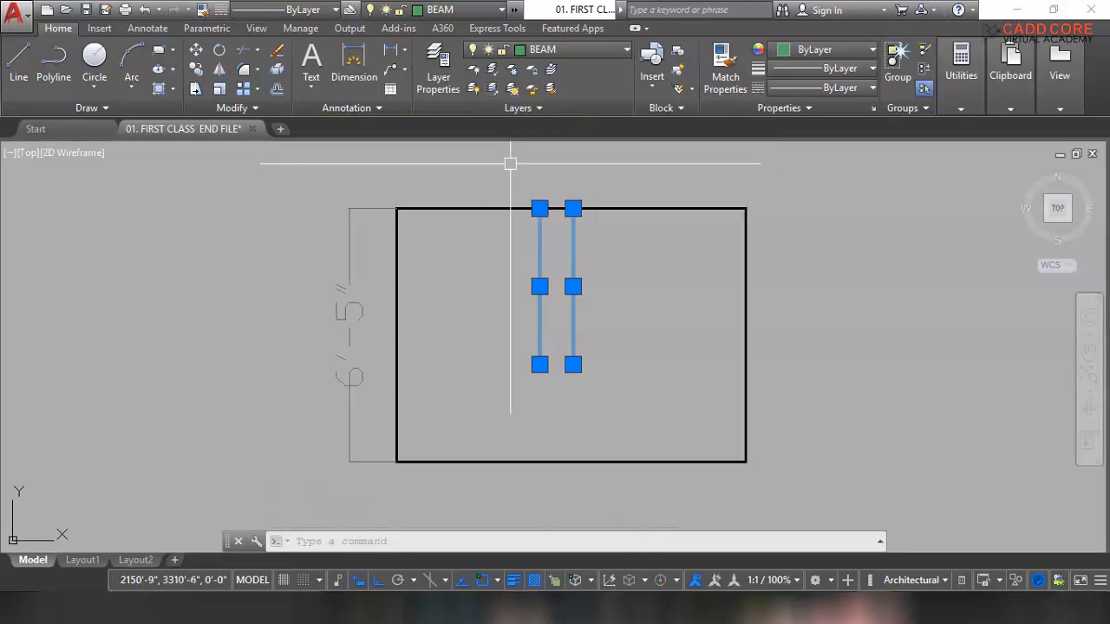
{"action": "left_click", "coordinate": [621, 254]}
{"action": "left_click", "coordinate": [508, 270]}
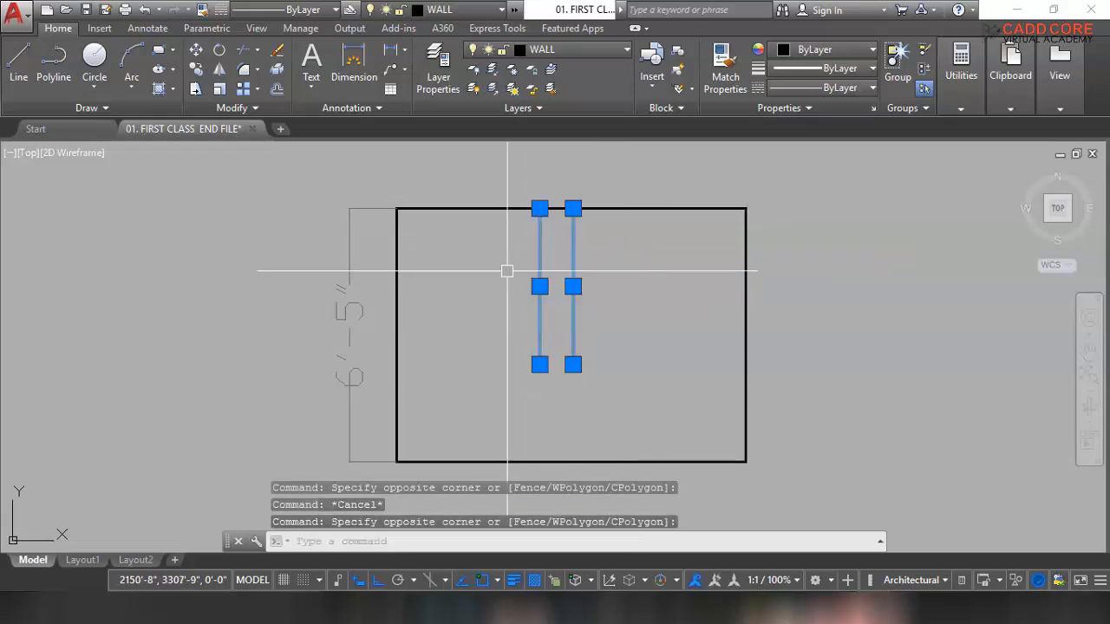
{"action": "key", "text": "Escape"}
{"action": "left_click", "coordinate": [595, 289]}
{"action": "left_click", "coordinate": [478, 289]}
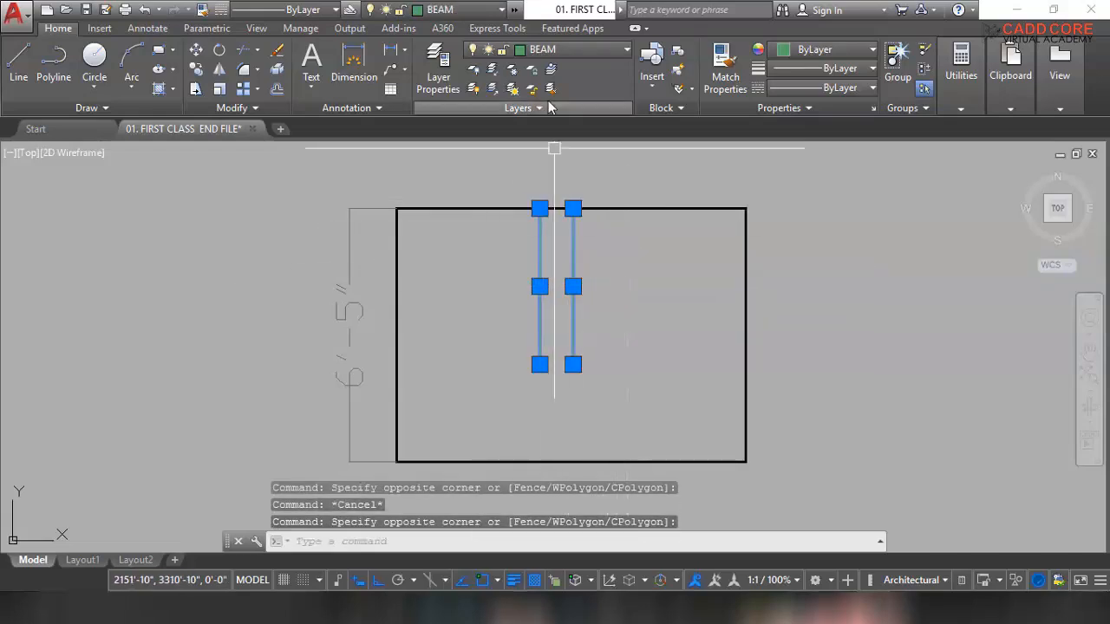
{"action": "key", "text": "Escape"}
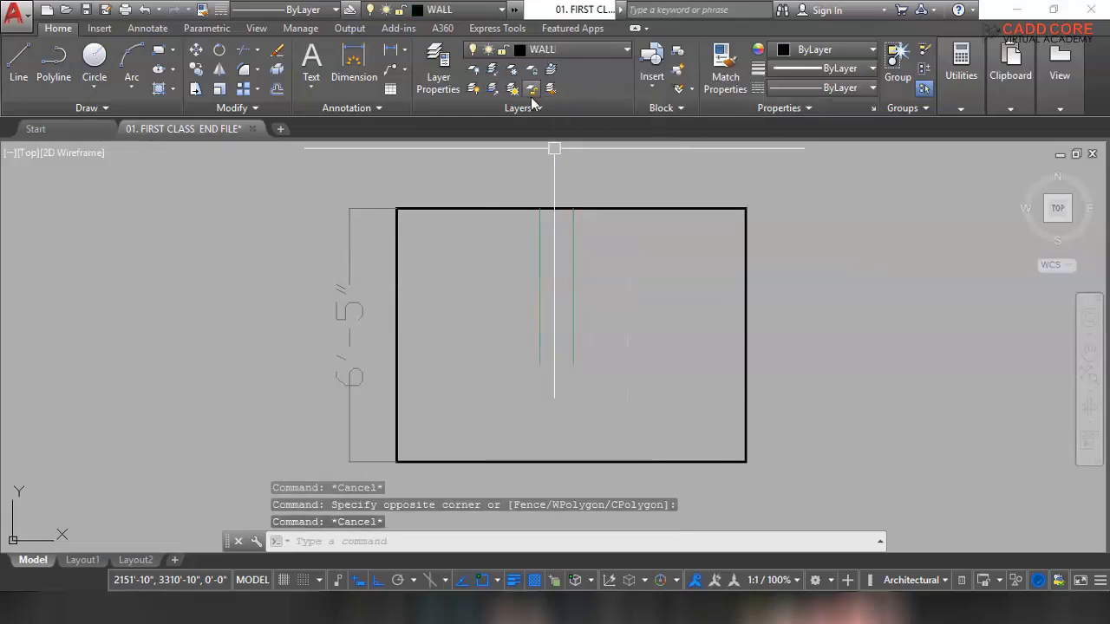
Isolate the BEAM layer using the two vertical lines, and restore the hidden layers after viewing the lines alone.
{"action": "left_click", "coordinate": [603, 279]}
{"action": "left_click", "coordinate": [498, 268]}
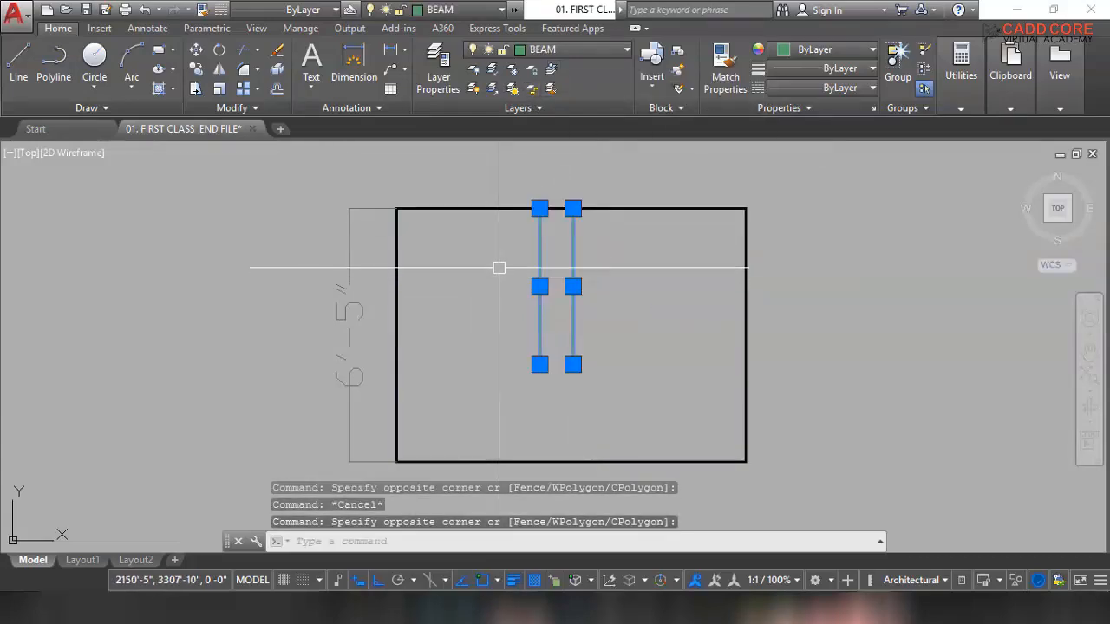
{"action": "left_click", "coordinate": [496, 78]}
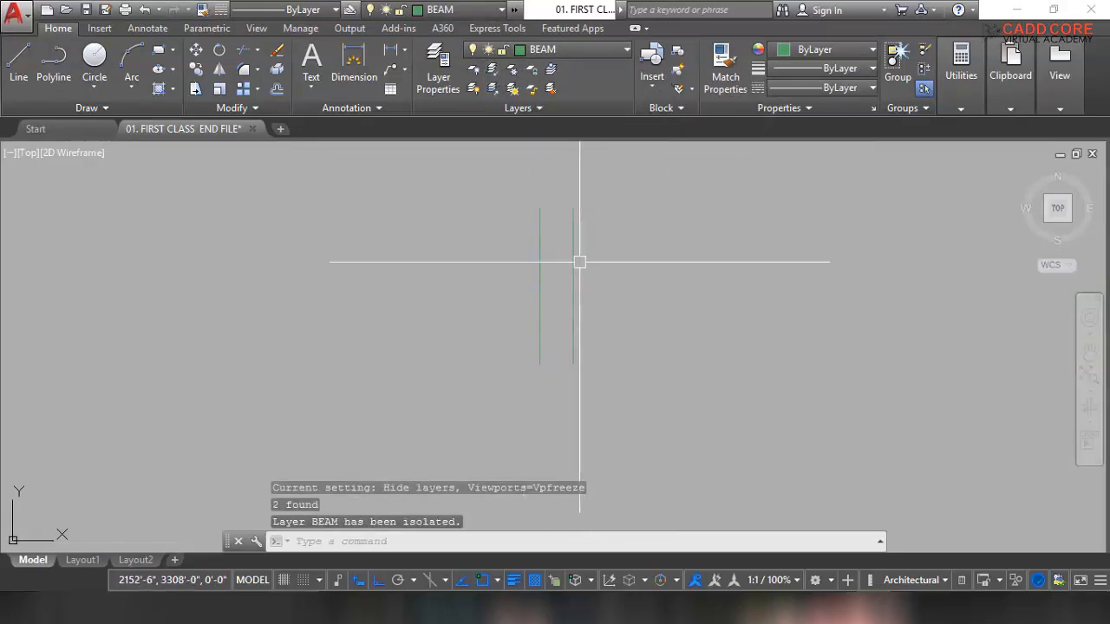
{"action": "middle_click_drag", "start_coordinate": [567, 257], "coordinate": [556, 269]}
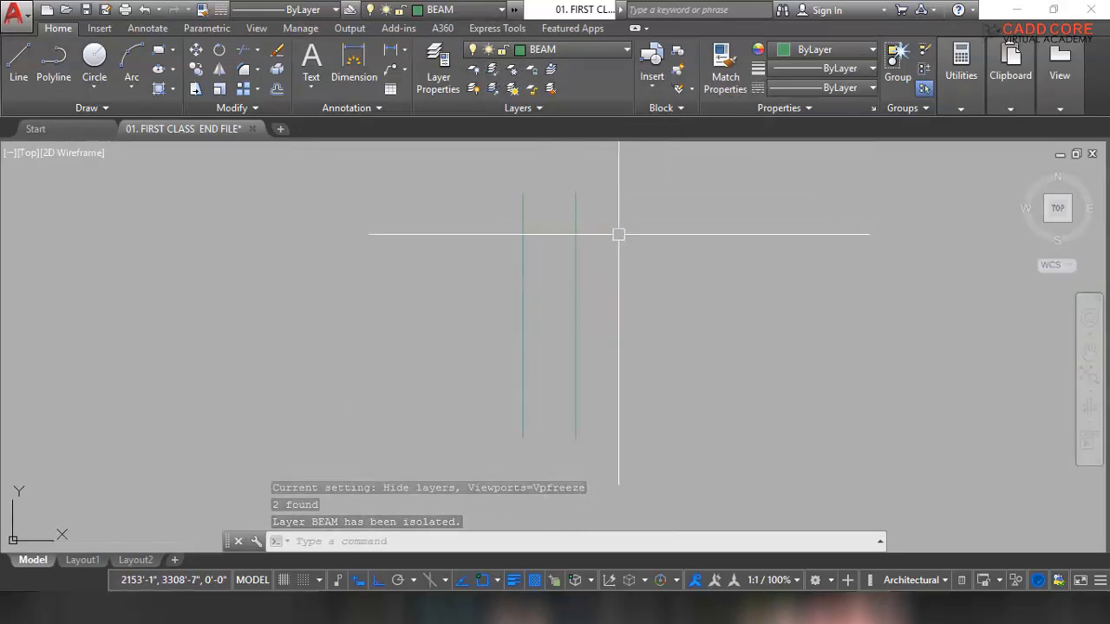
{"action": "left_click", "coordinate": [493, 90]}
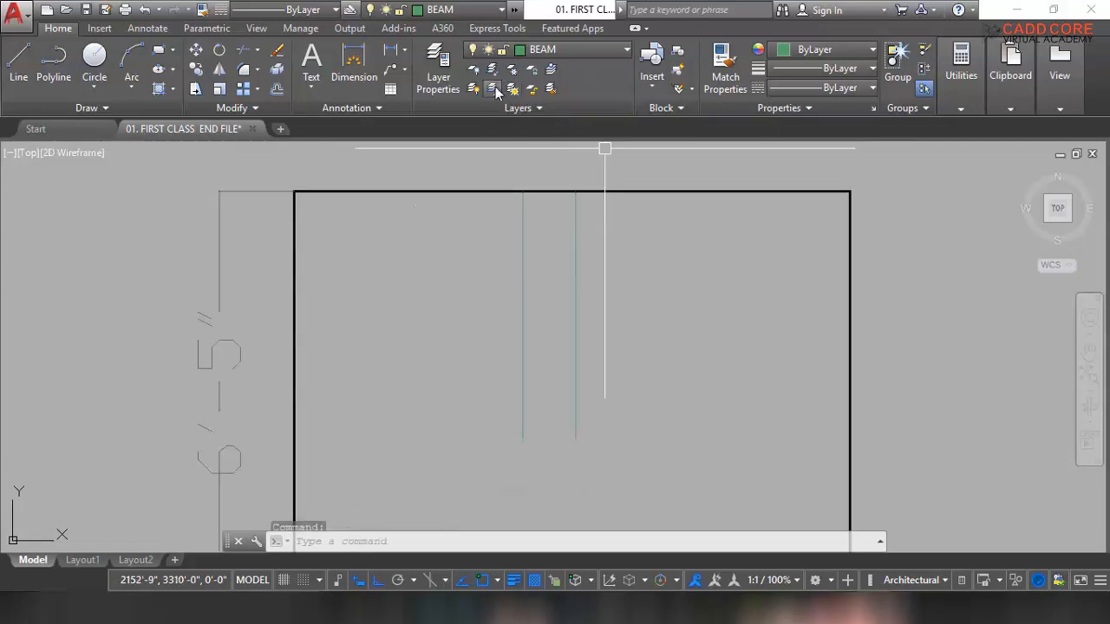
{"action": "scroll", "coordinate": [572, 309], "scroll_direction": "down", "scroll_amount": 3}
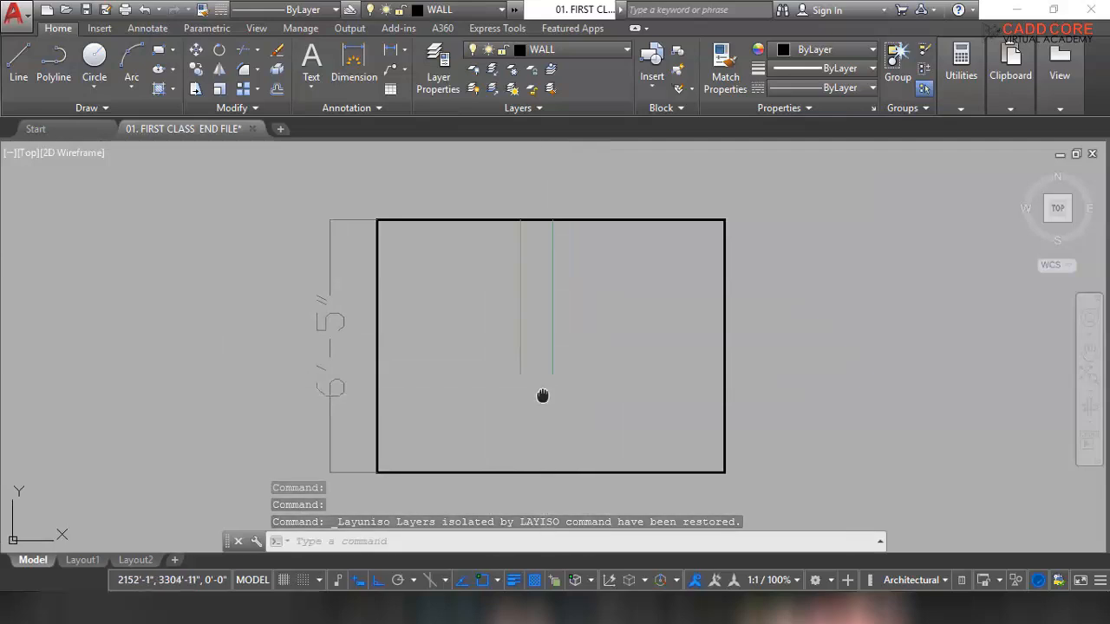
{"action": "middle_click_drag", "start_coordinate": [650, 384], "coordinate": [647, 382]}
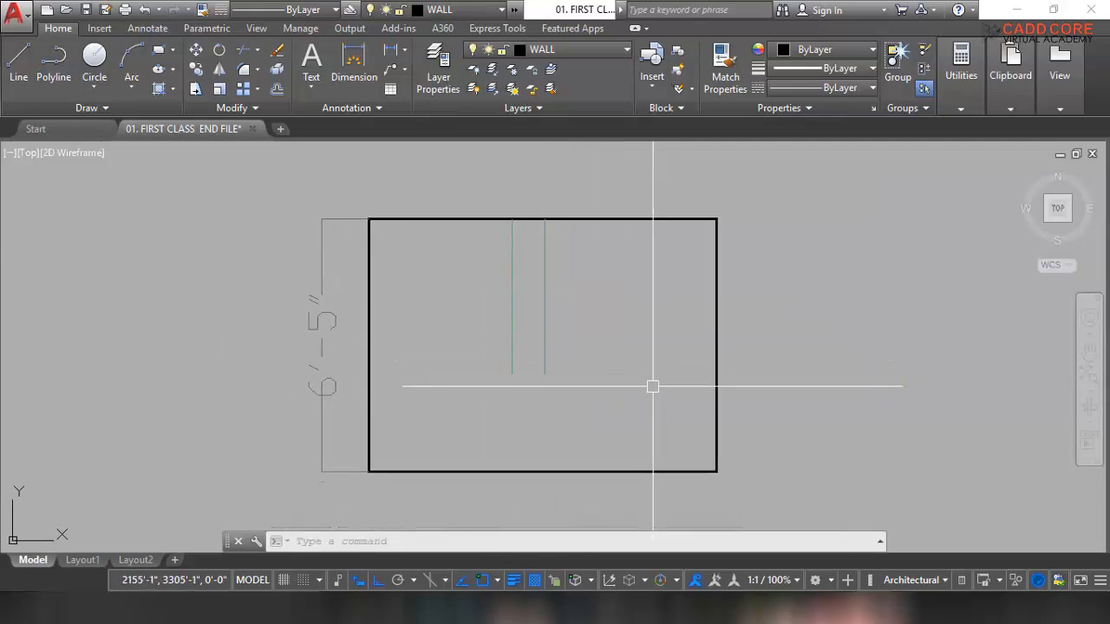
{"action": "middle_click_drag", "start_coordinate": [575, 409], "coordinate": [655, 417]}
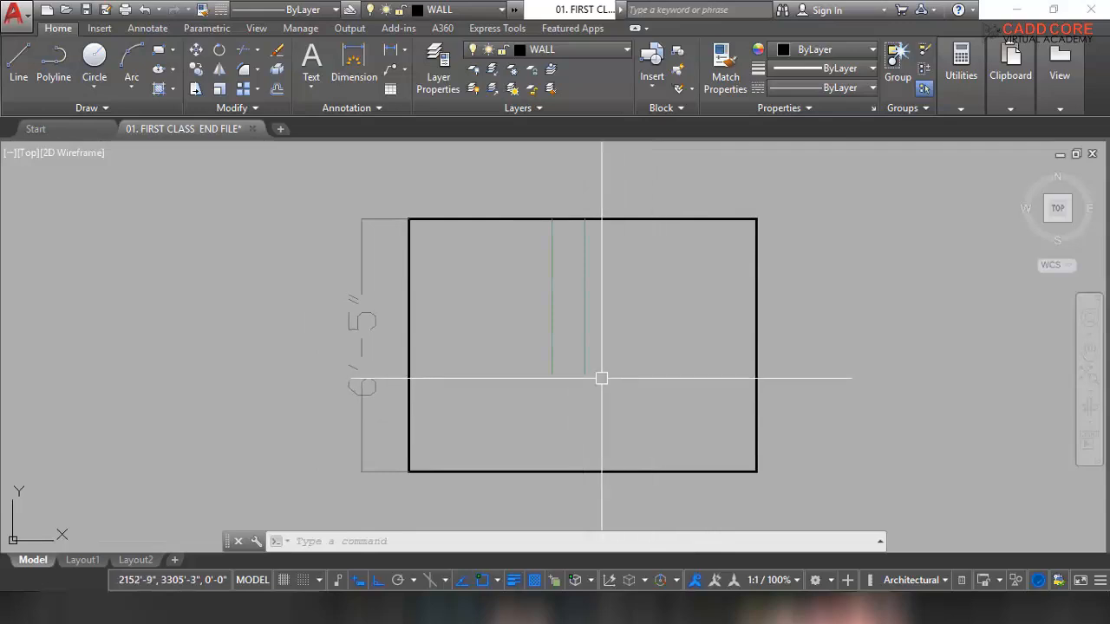
{"action": "mouse_move", "coordinate": [604, 379]}
{"action": "middle_mouse_down"}
{"action": "mouse_move", "coordinate": [564, 375]}
{"action": "mouse_move", "coordinate": [599, 408]}
{"action": "middle_mouse_up"}
{"action": "middle_click_drag", "start_coordinate": [676, 402], "coordinate": [620, 389]}
{"action": "middle_click_drag", "start_coordinate": [552, 392], "coordinate": [596, 395]}
{"action": "middle_click_drag", "start_coordinate": [701, 389], "coordinate": [678, 389]}
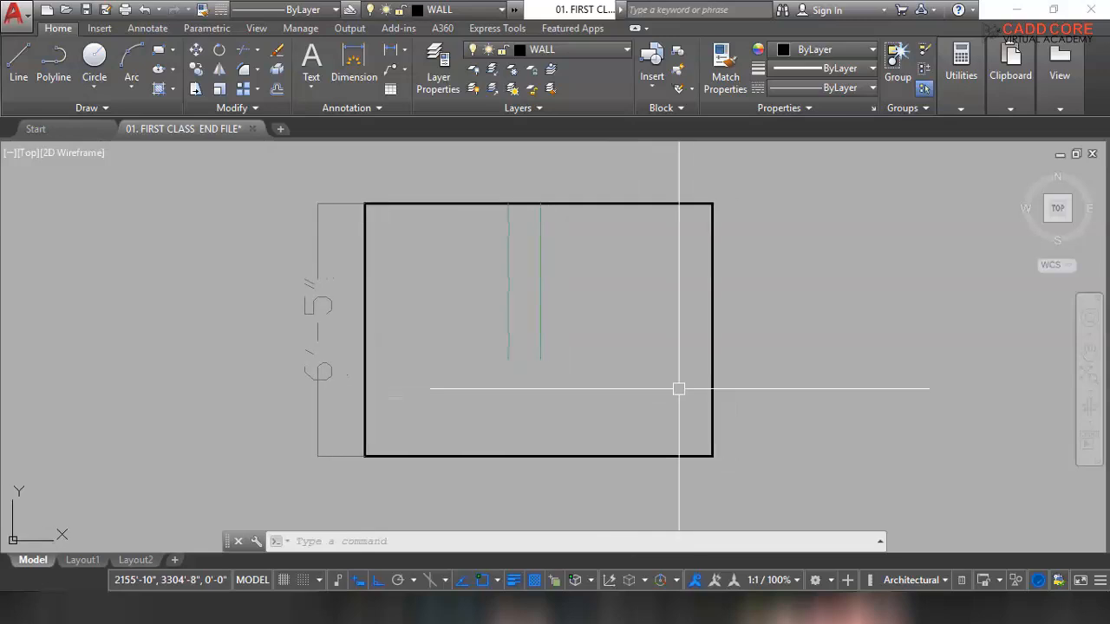
{"action": "middle_click_drag", "start_coordinate": [602, 391], "coordinate": [638, 393]}
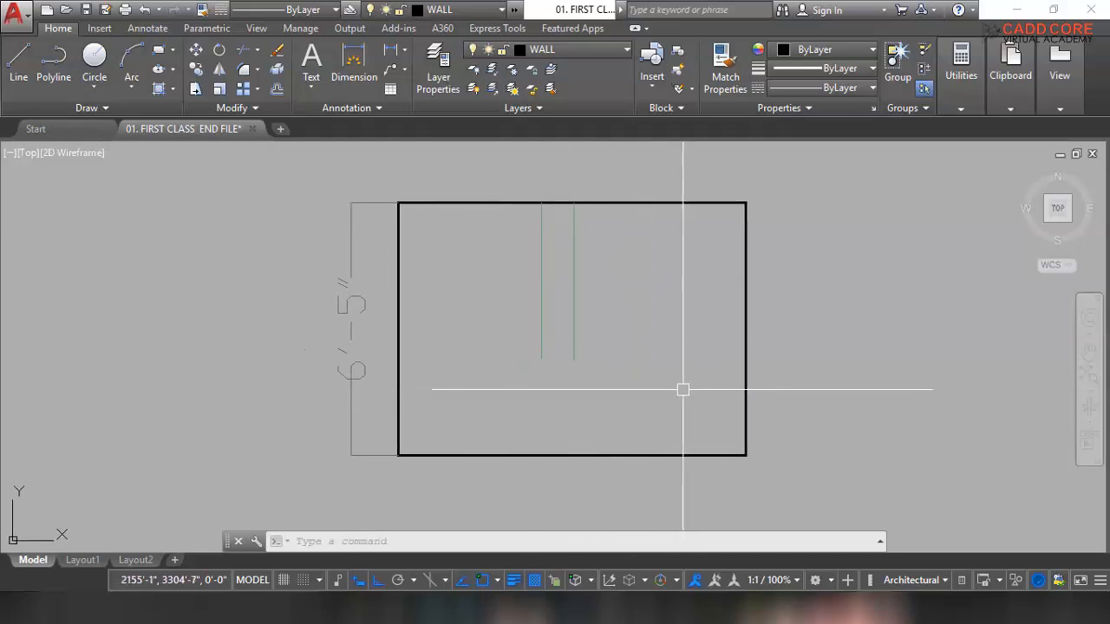